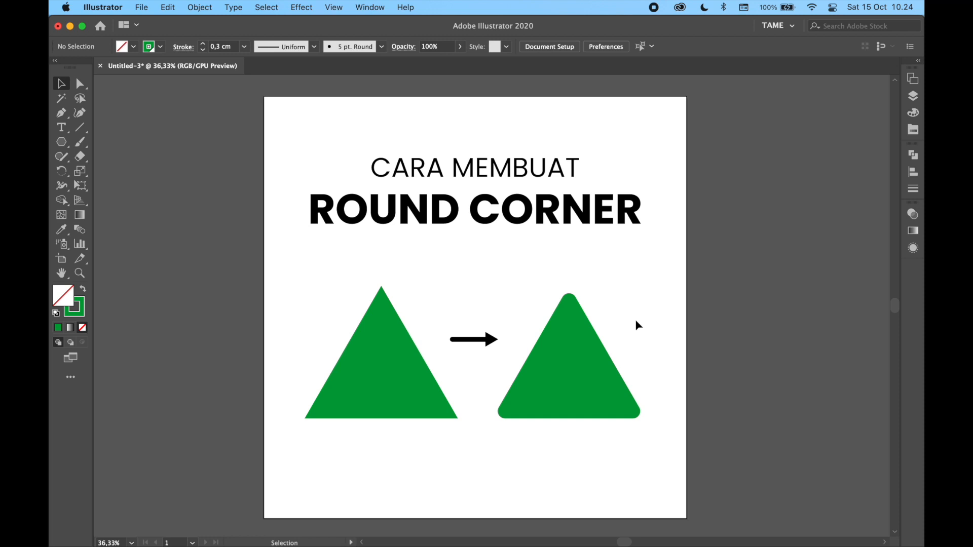
# Hide Layer 1, show Layer 2 with the star, square and hexagon outlines, and return to the preview view mode.
pyautogui.click(913, 96)
pyautogui.click(763, 91)
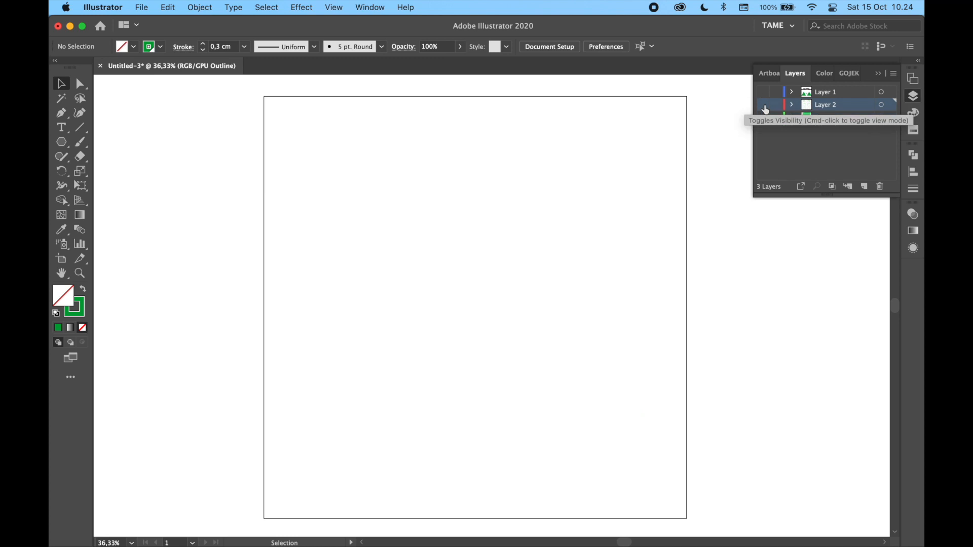
pyautogui.click(763, 105)
pyautogui.press('super+y')
pyautogui.click(632, 202)
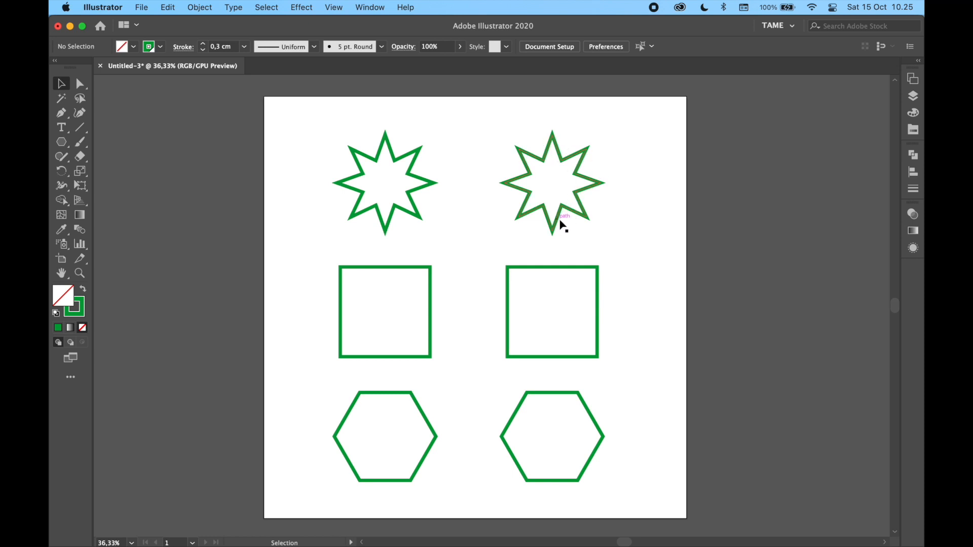
# Examine the available shape tools and the corner widgets on the second-column hexagon, square and star.
pyautogui.click(61, 142)
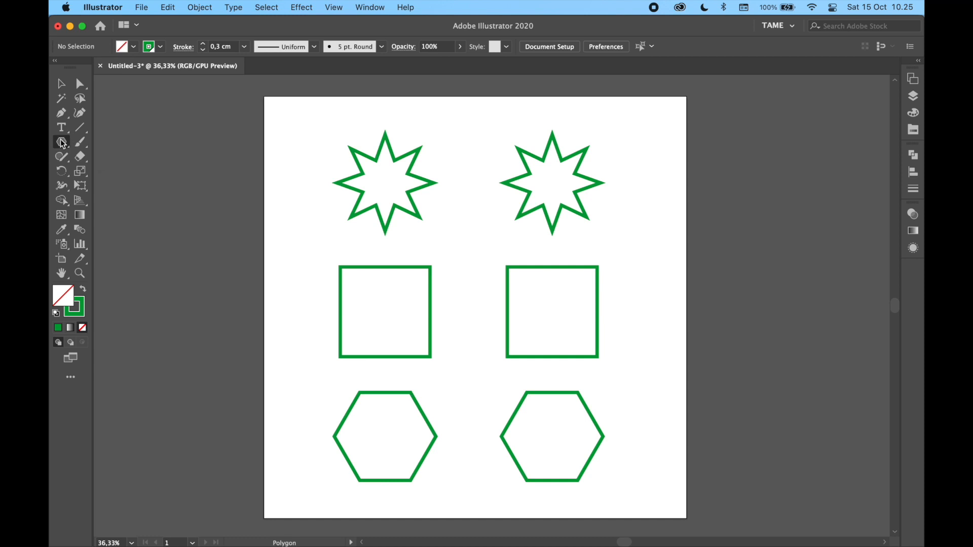
pyautogui.moveTo(62, 142); pyautogui.dragTo(112, 202)
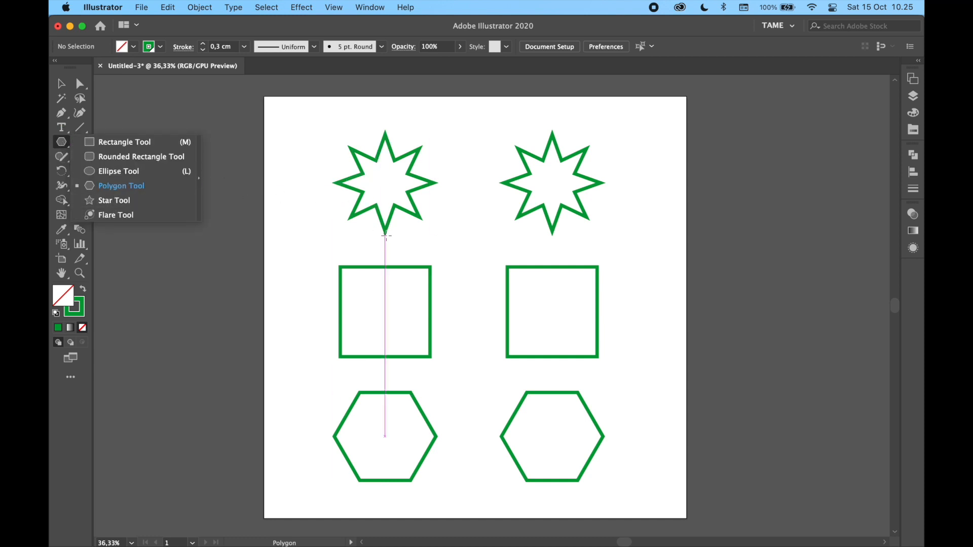
pyautogui.click(61, 83)
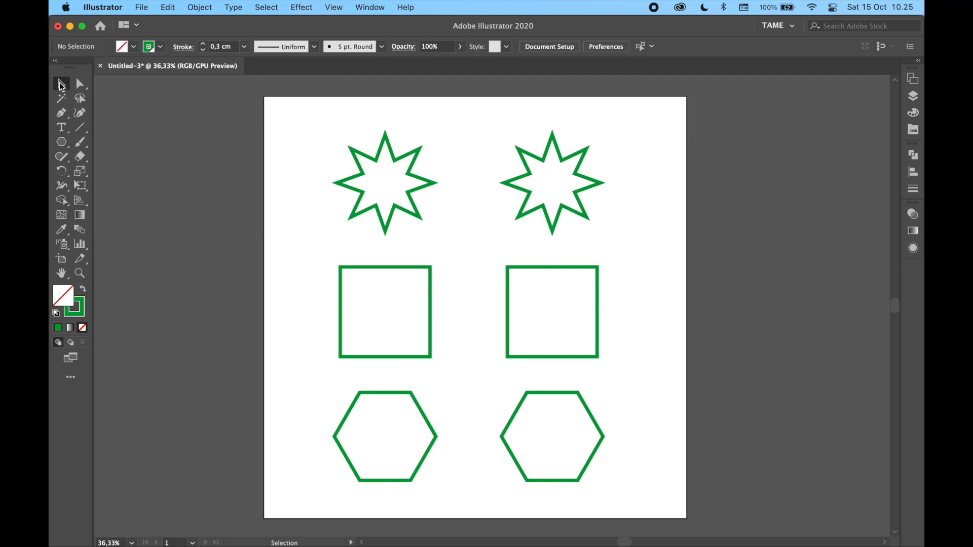
pyautogui.click(408, 268)
pyautogui.click(578, 394)
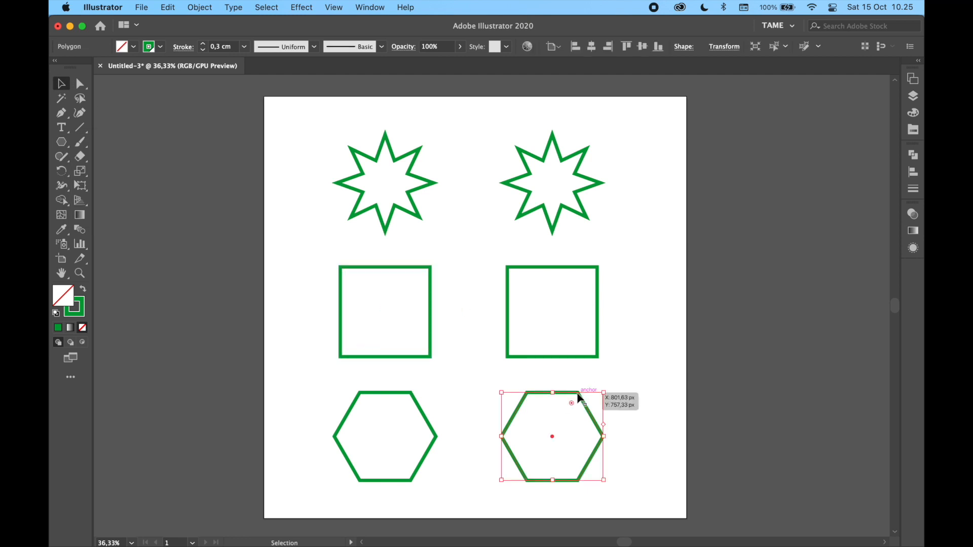
pyautogui.click(597, 340)
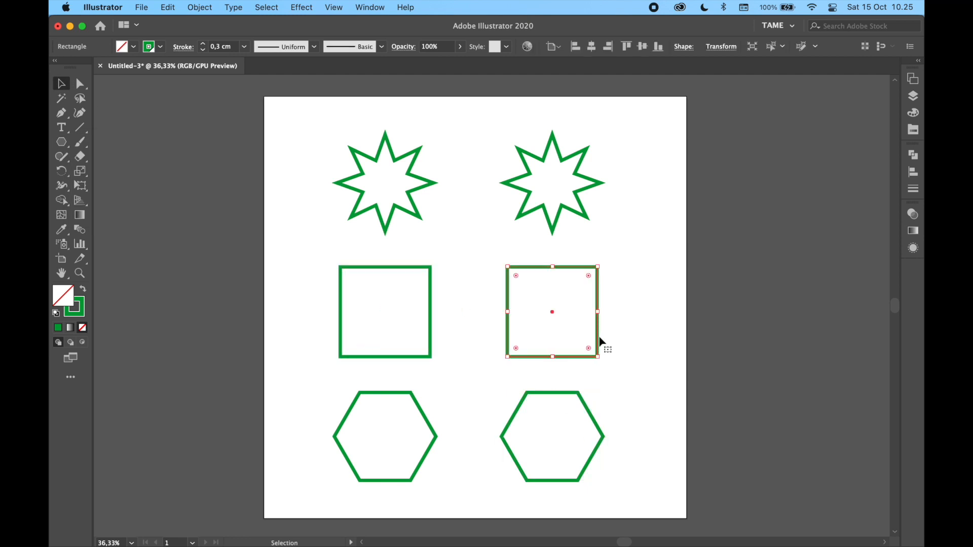
pyautogui.click(635, 297)
pyautogui.click(590, 183)
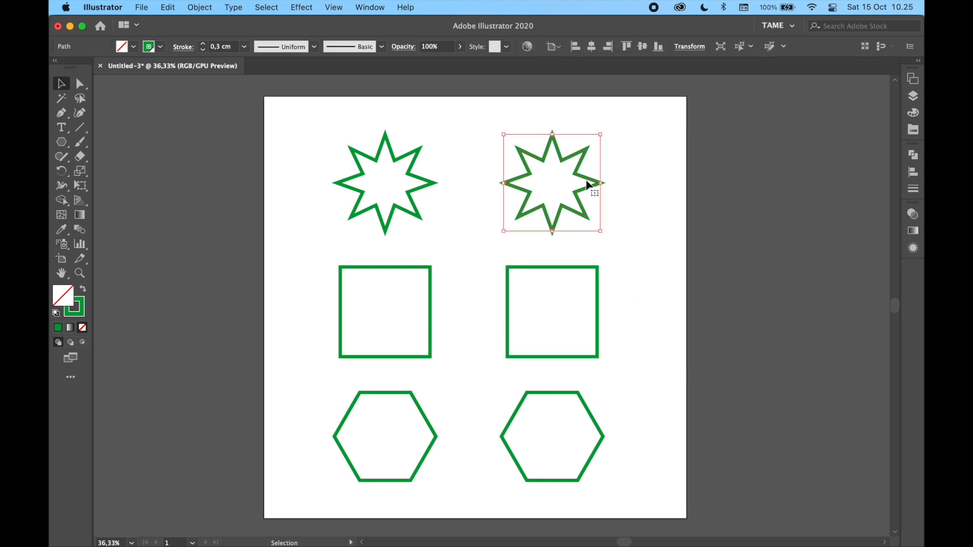
pyautogui.click(618, 210)
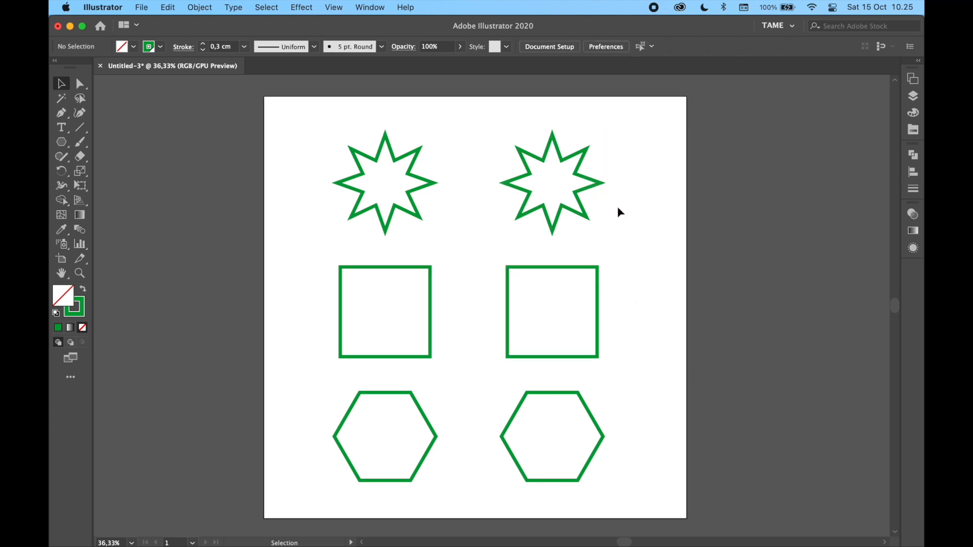
# Round all corners of the second-column star equally with its live corner widgets, using Direct Selection, and deselect it.
pyautogui.scroll(1, 611, 213)
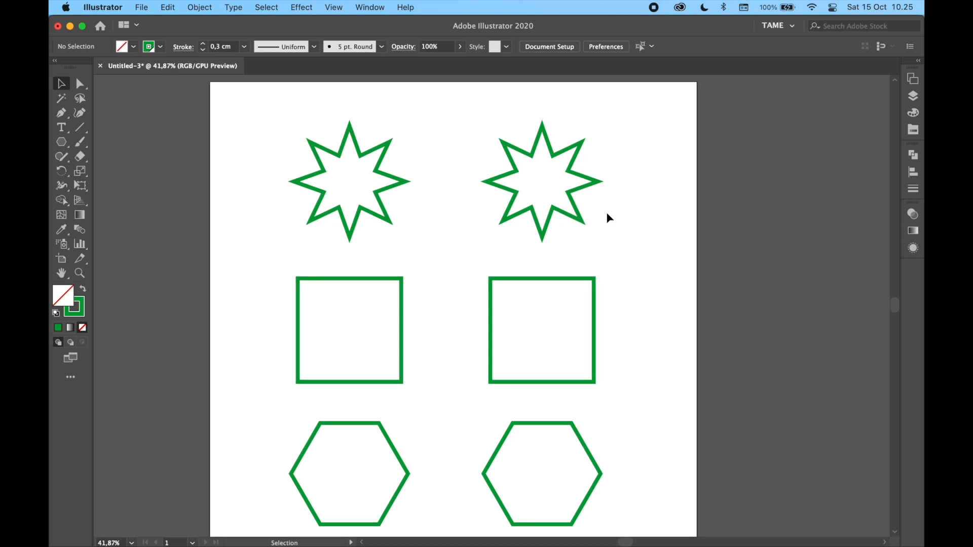
pyautogui.scroll(4, 606, 212)
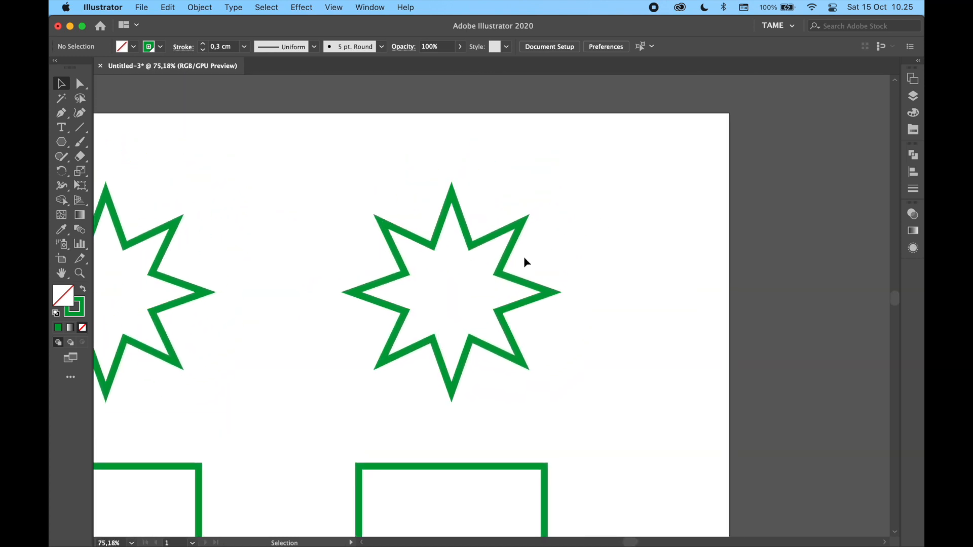
pyautogui.scroll(2, 512, 282)
pyautogui.click(515, 284)
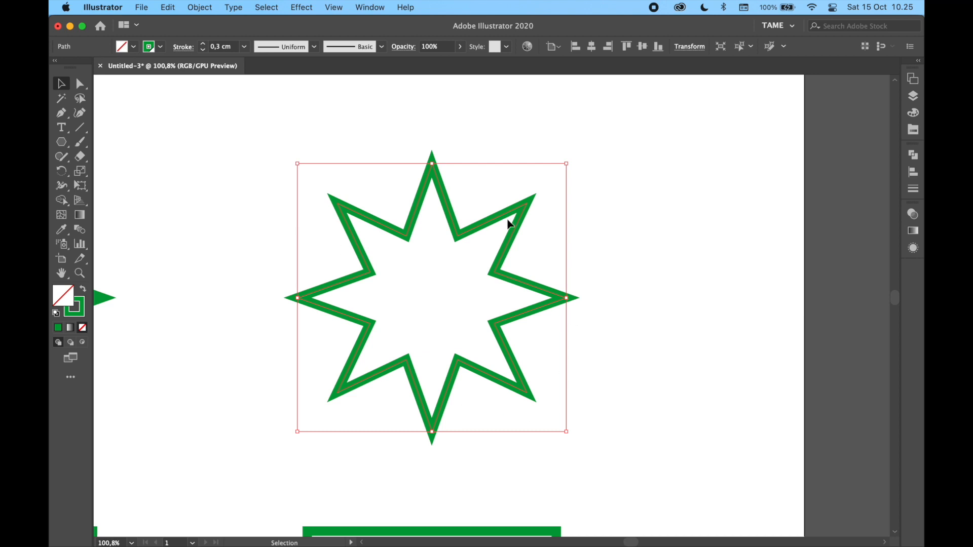
pyautogui.scroll(2, 533, 378)
pyautogui.scroll(-3, 570, 232)
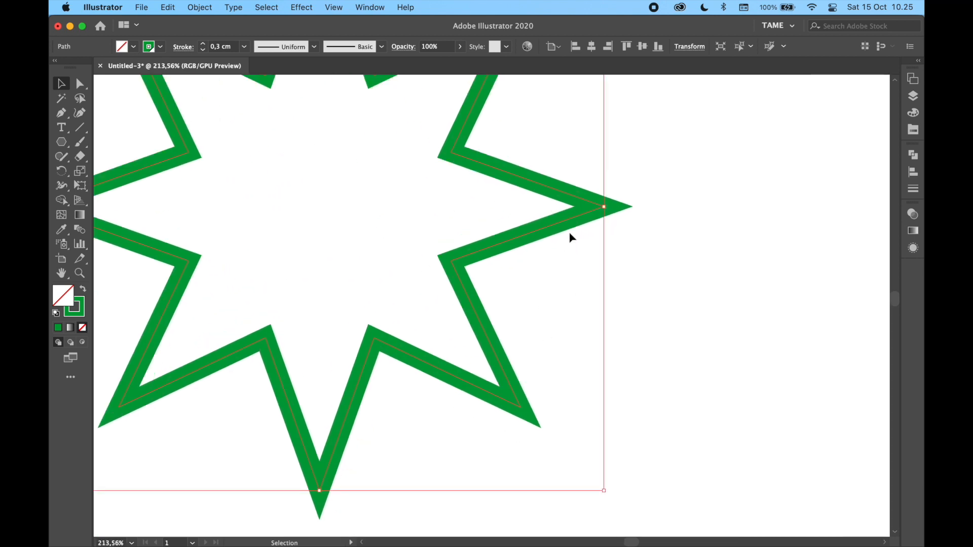
pyautogui.scroll(2, 569, 238)
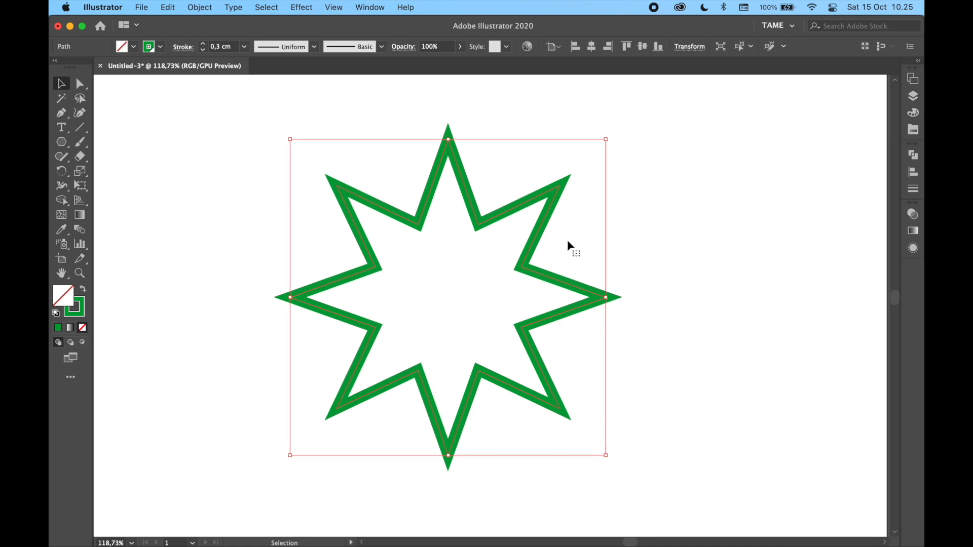
pyautogui.click(83, 85)
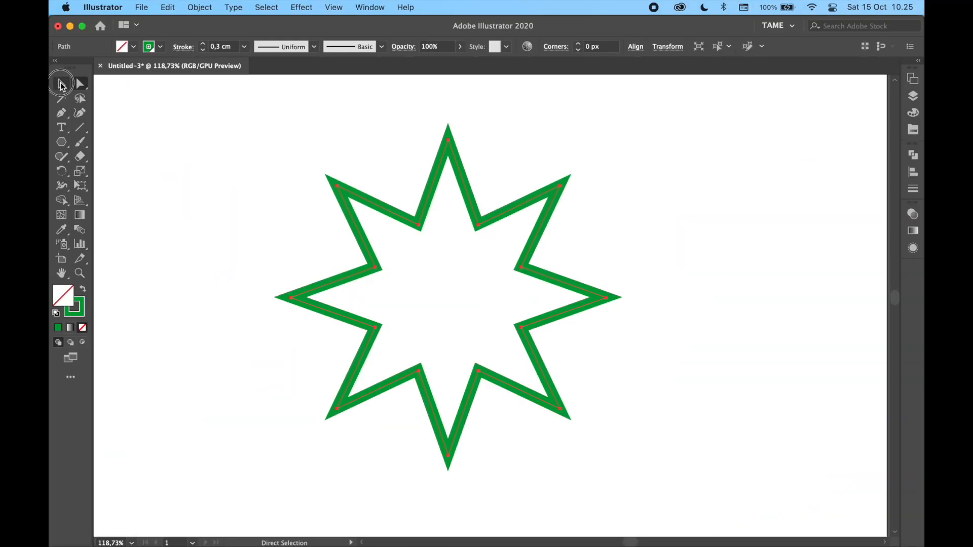
pyautogui.click(61, 84)
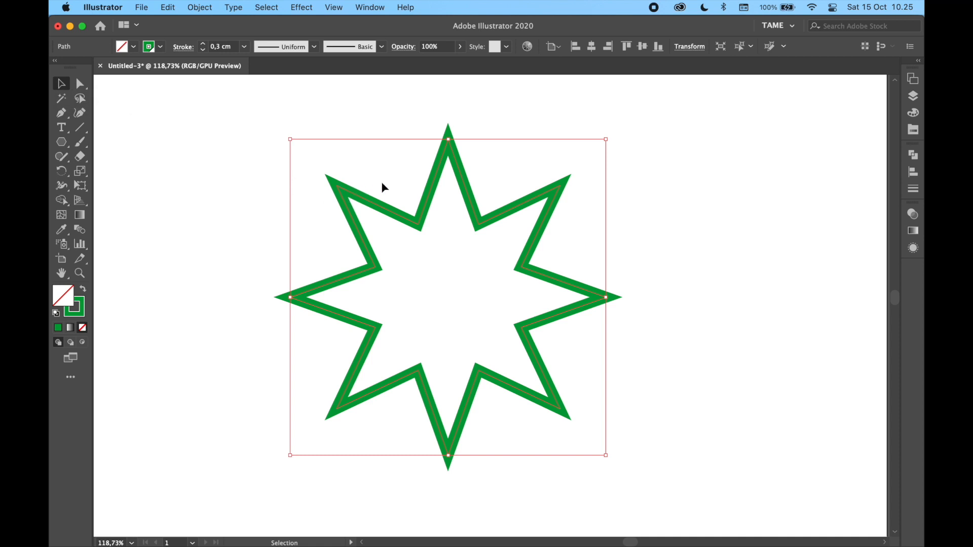
pyautogui.click(80, 90)
pyautogui.click(420, 223)
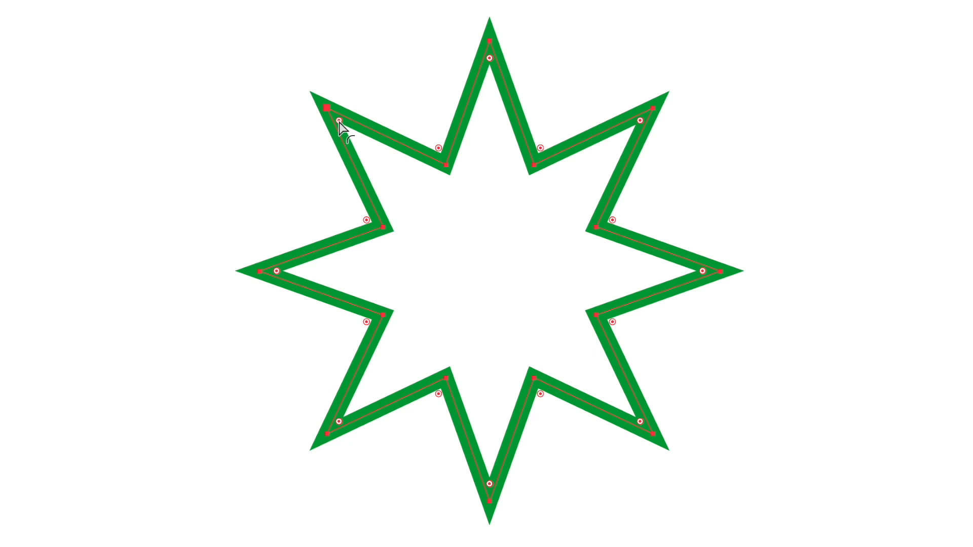
pyautogui.moveTo(490, 59); pyautogui.dragTo(482, 97)
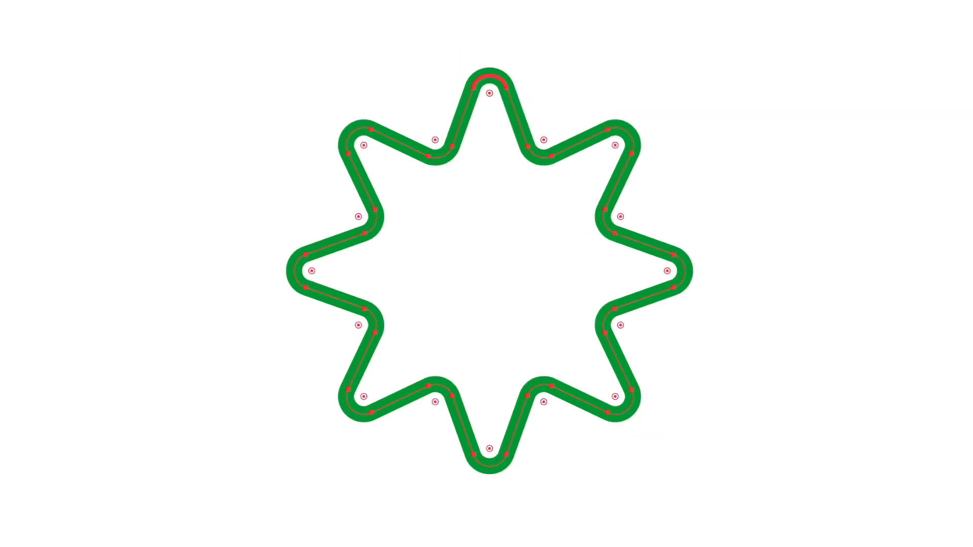
pyautogui.press('v')
pyautogui.click(602, 206)
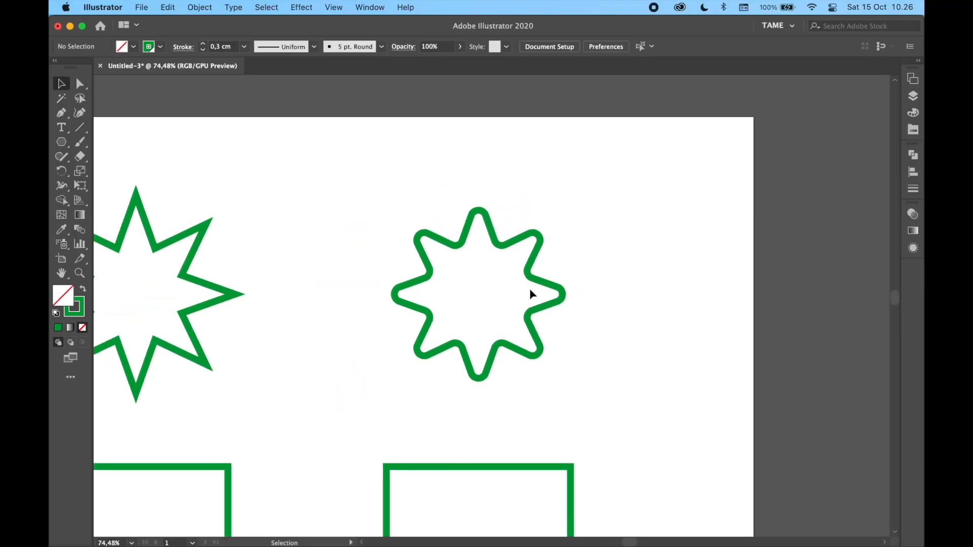
# Round all four corners of the second-column square moderately with its live corner widgets.
pyautogui.scroll(-1, 530, 291)
pyautogui.scroll(-4, 563, 393)
pyautogui.hscroll(-1, 563, 393)
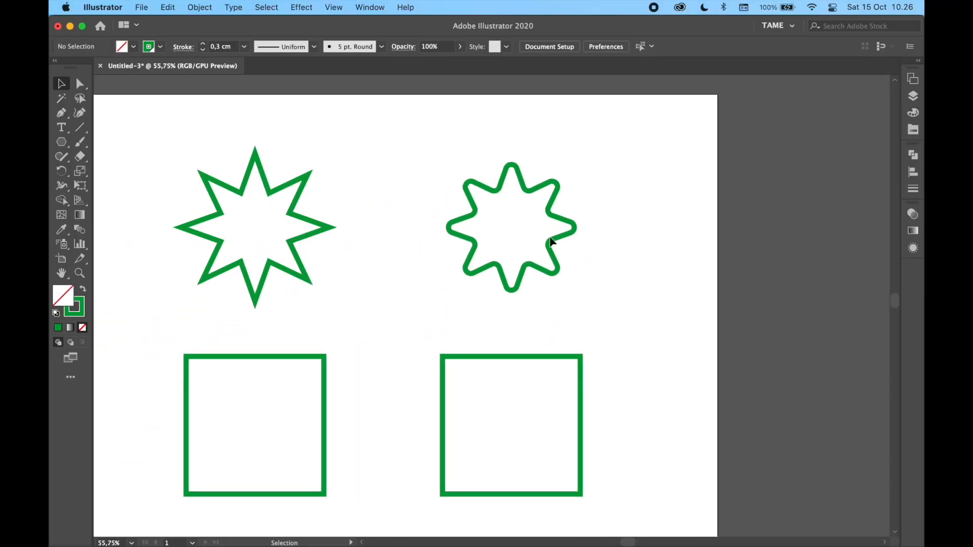
pyautogui.scroll(-5, 575, 257)
pyautogui.hscroll(-1, 575, 258)
pyautogui.scroll(-1, 572, 259)
pyautogui.hscroll(-1, 572, 258)
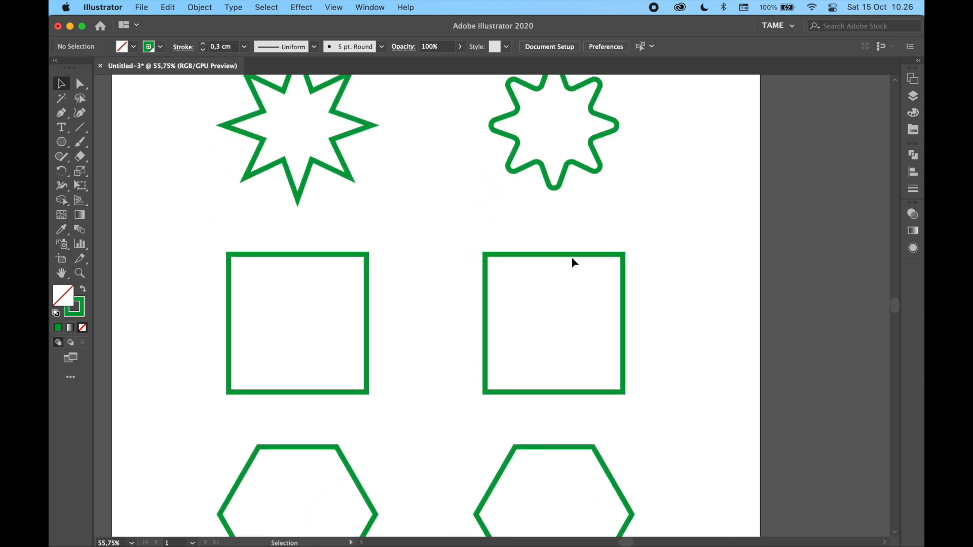
pyautogui.click(571, 258)
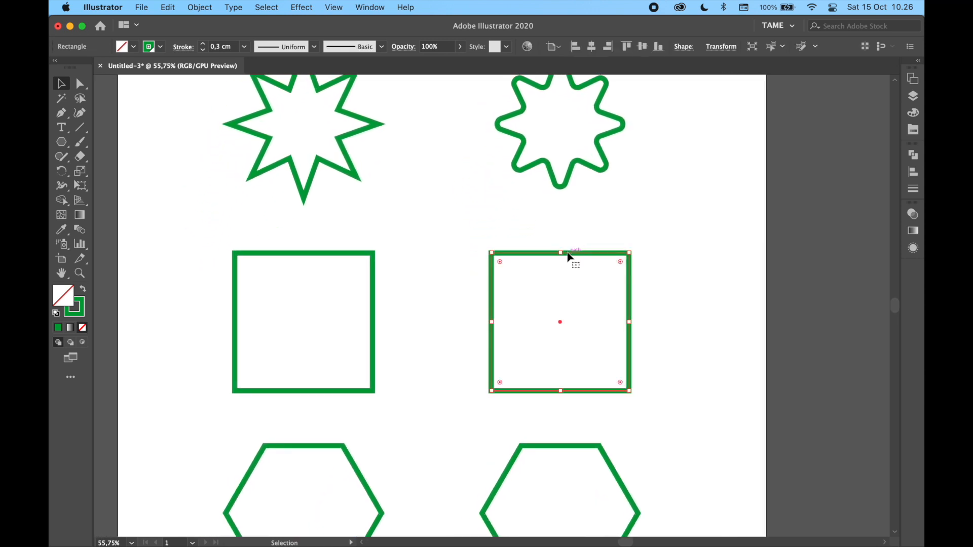
pyautogui.click(626, 221)
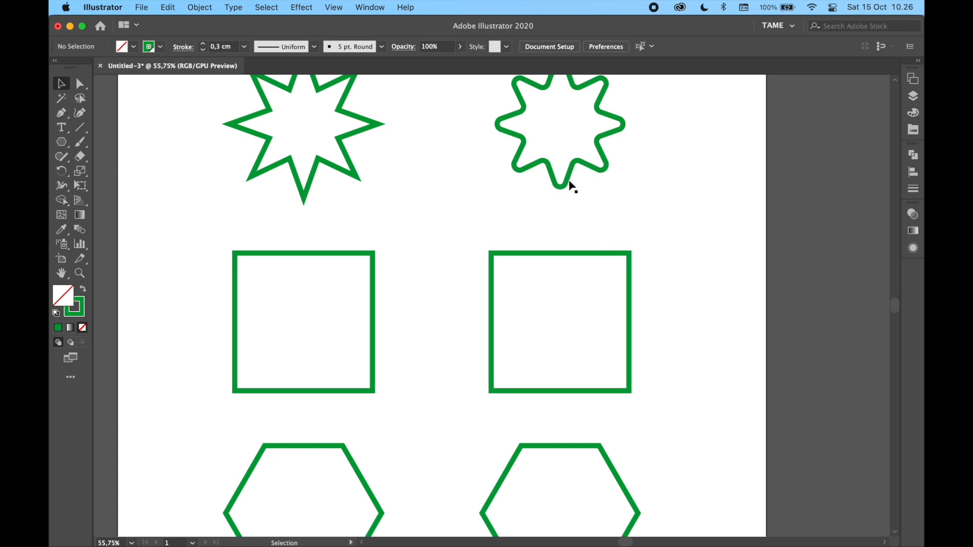
pyautogui.click(632, 278)
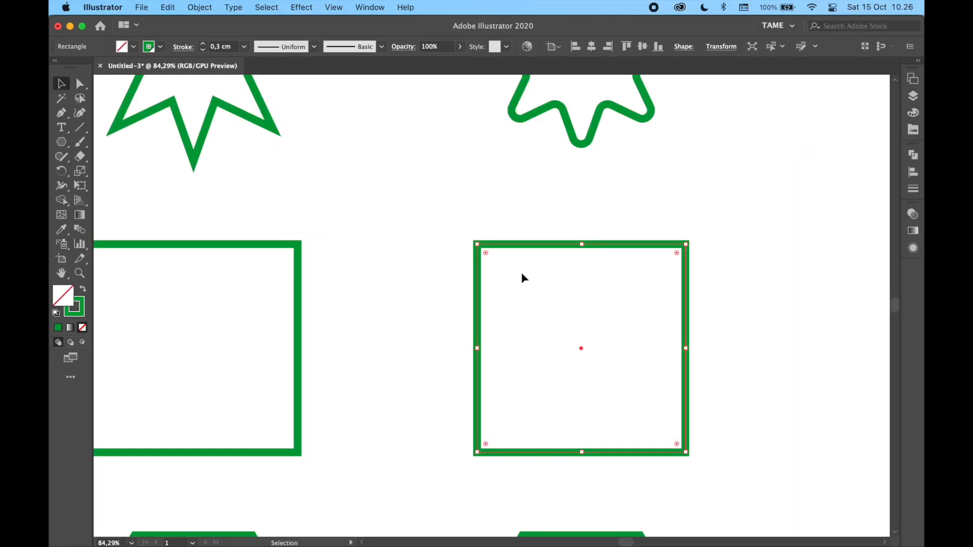
pyautogui.hscroll(3, 370, 162)
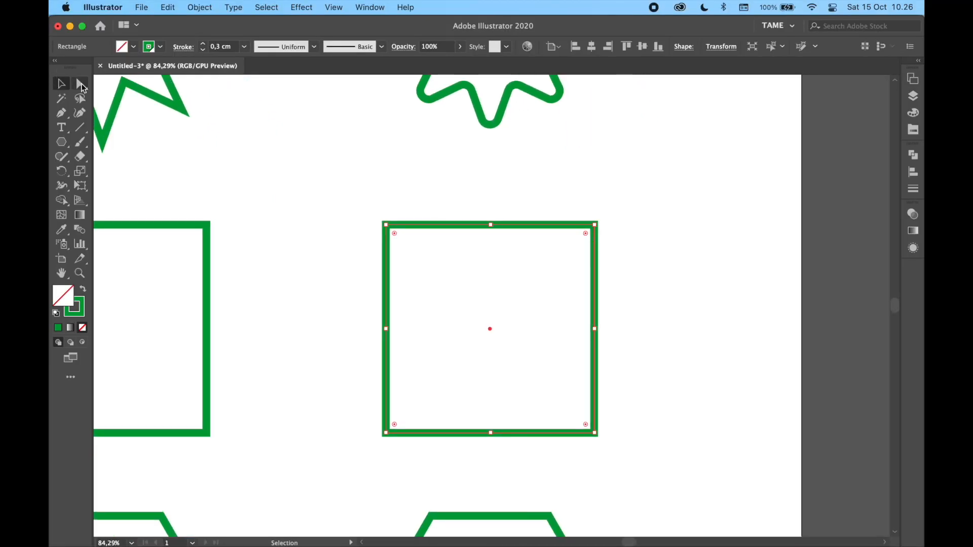
pyautogui.moveTo(395, 233); pyautogui.dragTo(425, 248)
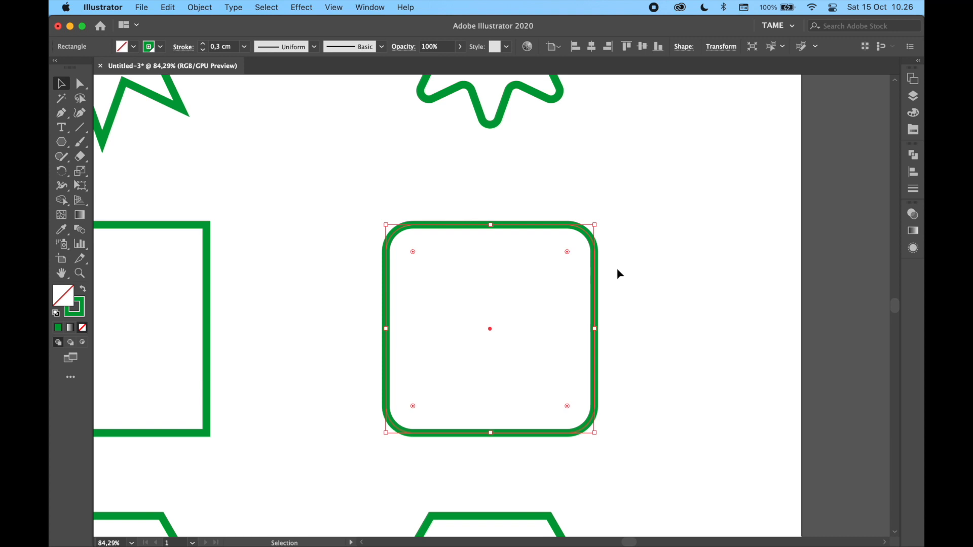
# Increase the square's corner radius to the maximum so that it forms a circle, keeping the shape selected.
pyautogui.moveTo(566, 251); pyautogui.dragTo(668, 331)
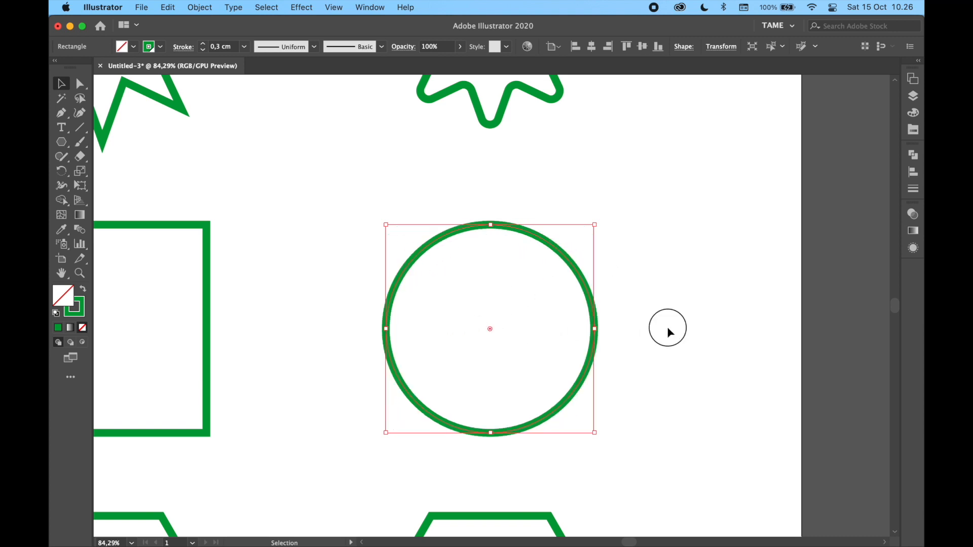
pyautogui.click(665, 328)
pyautogui.click(596, 320)
# Reduce the circle's corner rounding step by step until the square has sharp corners again, and deselect it.
pyautogui.moveTo(495, 329); pyautogui.dragTo(553, 289)
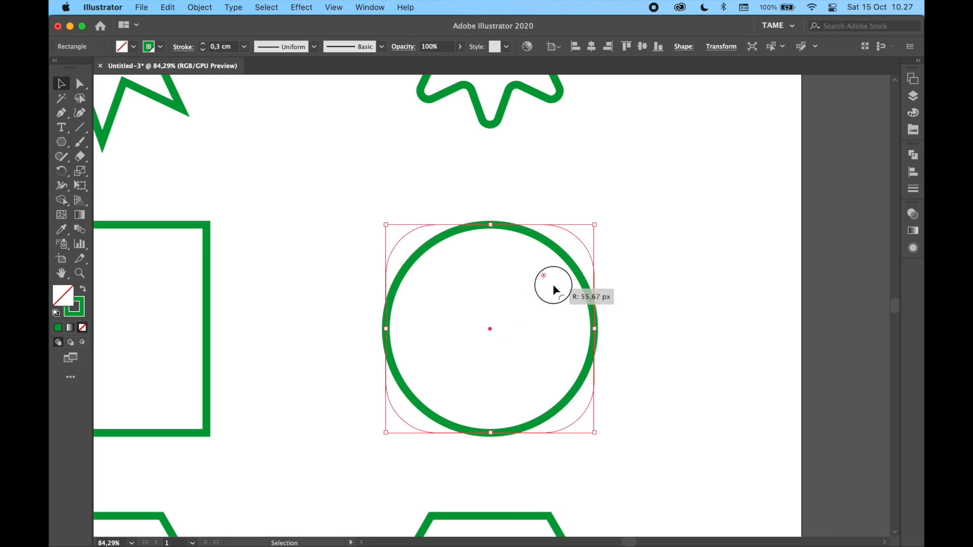
pyautogui.moveTo(554, 290); pyautogui.dragTo(576, 251)
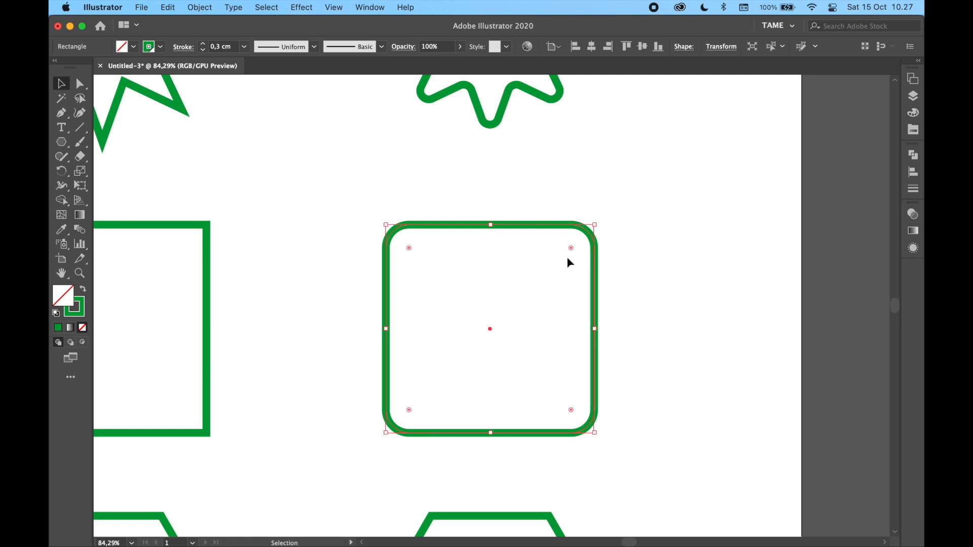
pyautogui.moveTo(571, 252); pyautogui.dragTo(623, 199)
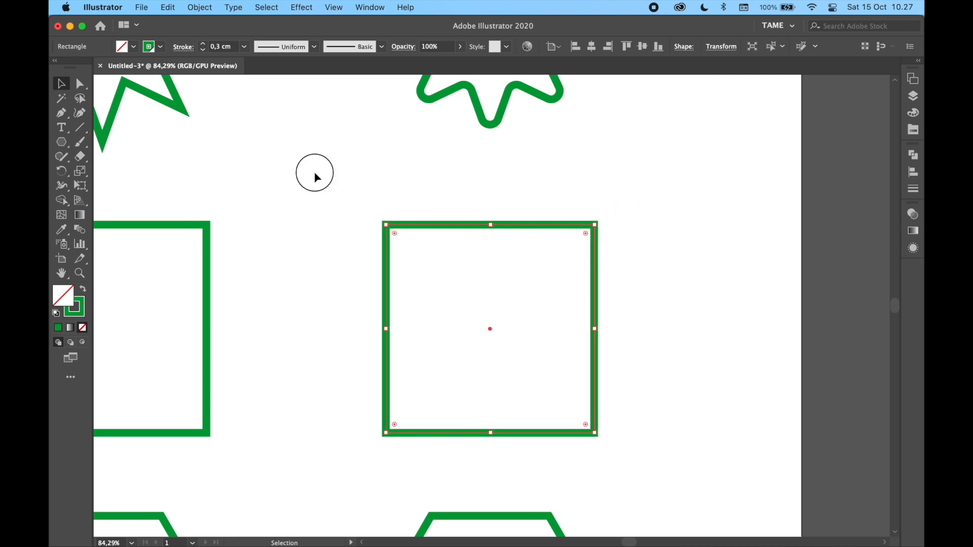
pyautogui.click(315, 174)
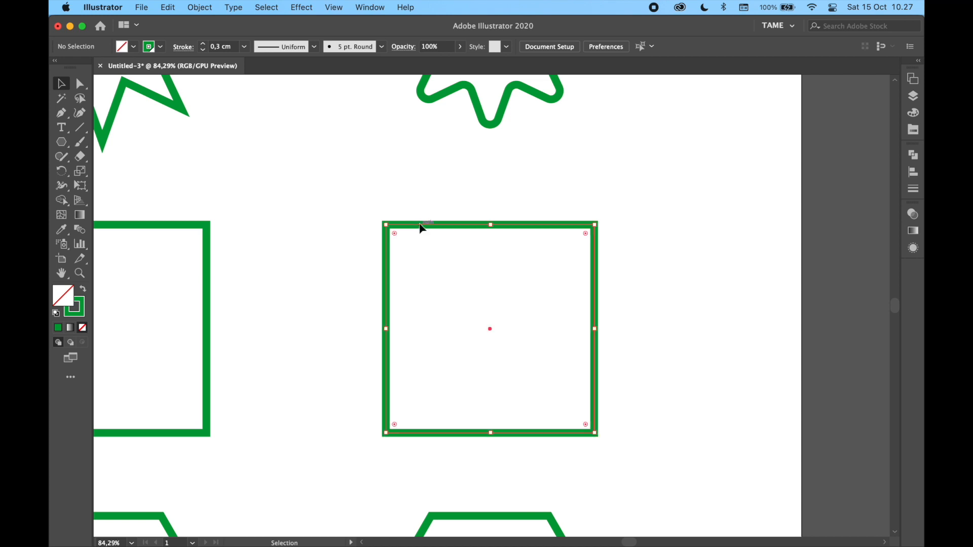
# Open the Round Corners effect for the second-column square and turn on its preview.
pyautogui.click(420, 228)
pyautogui.click(302, 7)
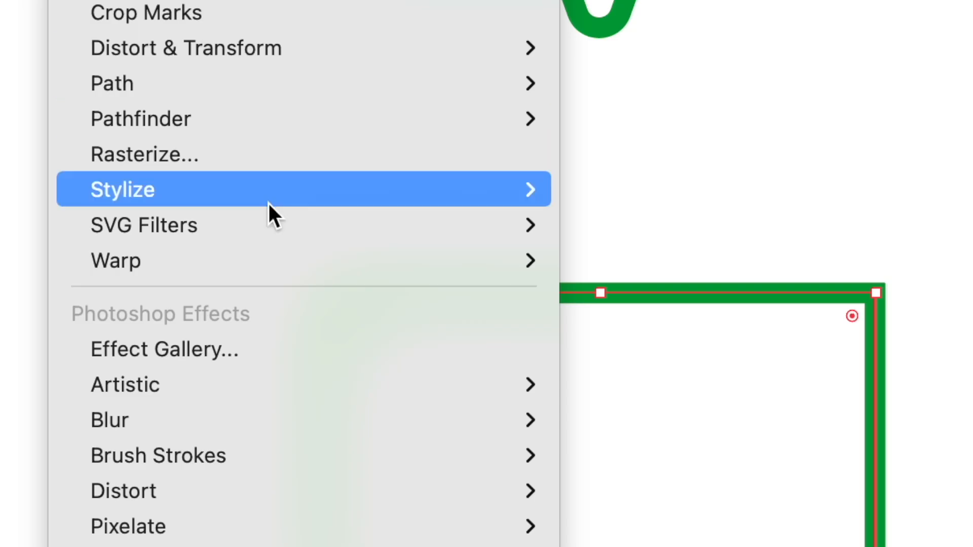
pyautogui.moveTo(365, 190)
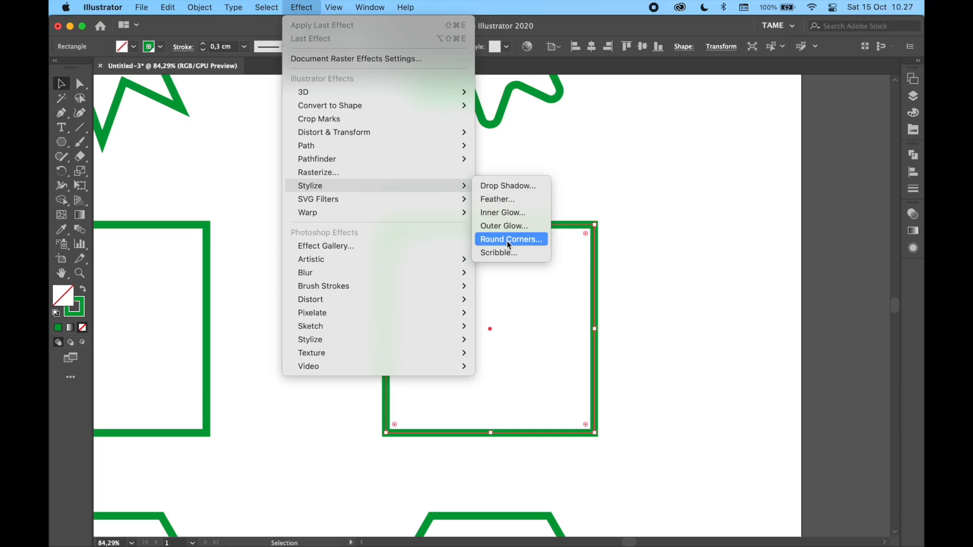
pyautogui.click(509, 242)
pyautogui.moveTo(500, 243); pyautogui.dragTo(684, 153)
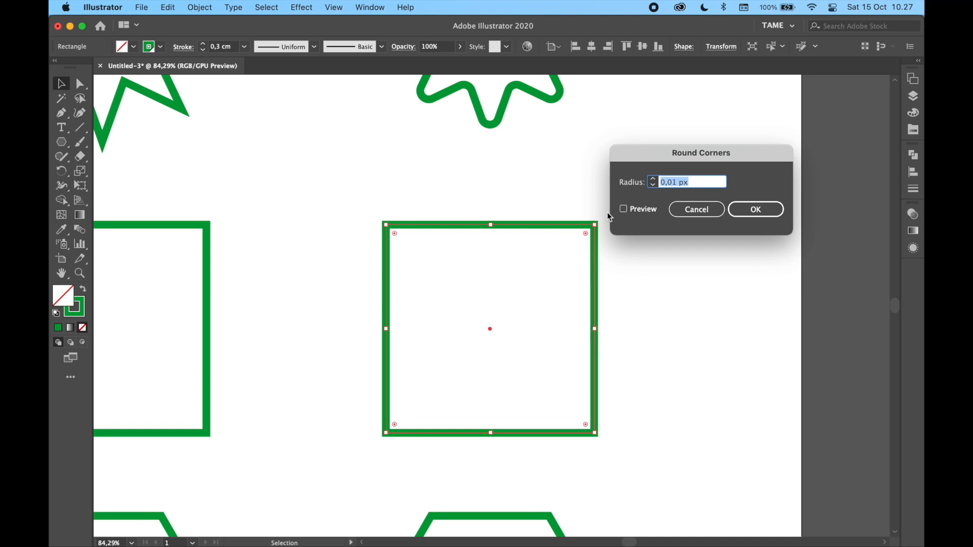
pyautogui.click(623, 210)
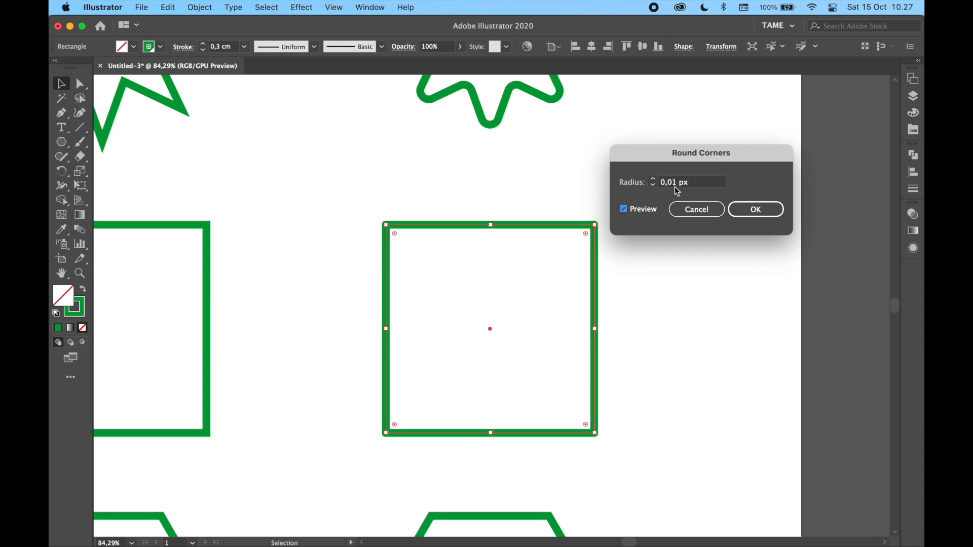
# Set the Round Corners radius to 50 px, apply the effect to the square and deselect it.
pyautogui.click(653, 180)
pyautogui.click(653, 180)
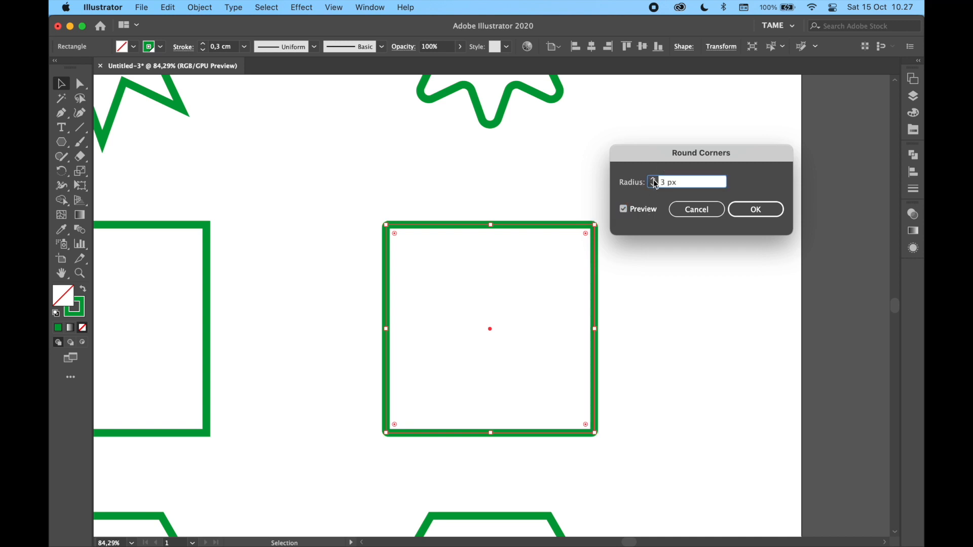
pyautogui.click(654, 179)
pyautogui.click(654, 180)
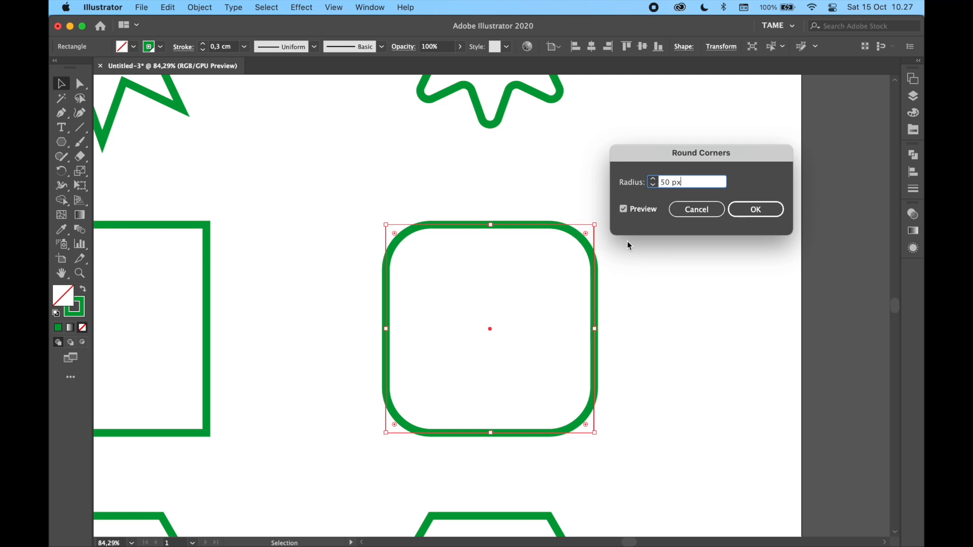
pyautogui.click(755, 210)
pyautogui.click(648, 255)
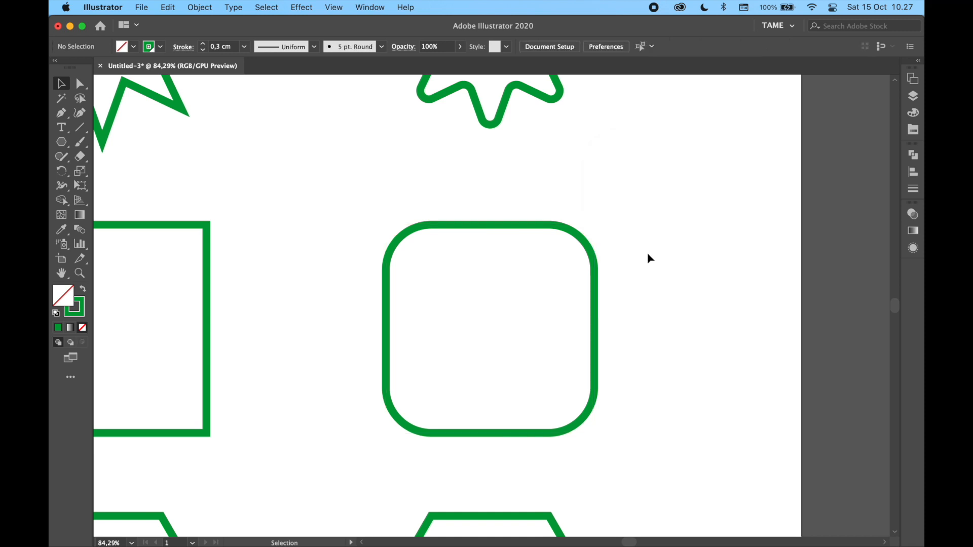
# Round all corners of the second-column hexagon slightly with its live corner widget, and deselect it.
pyautogui.press('super+0')
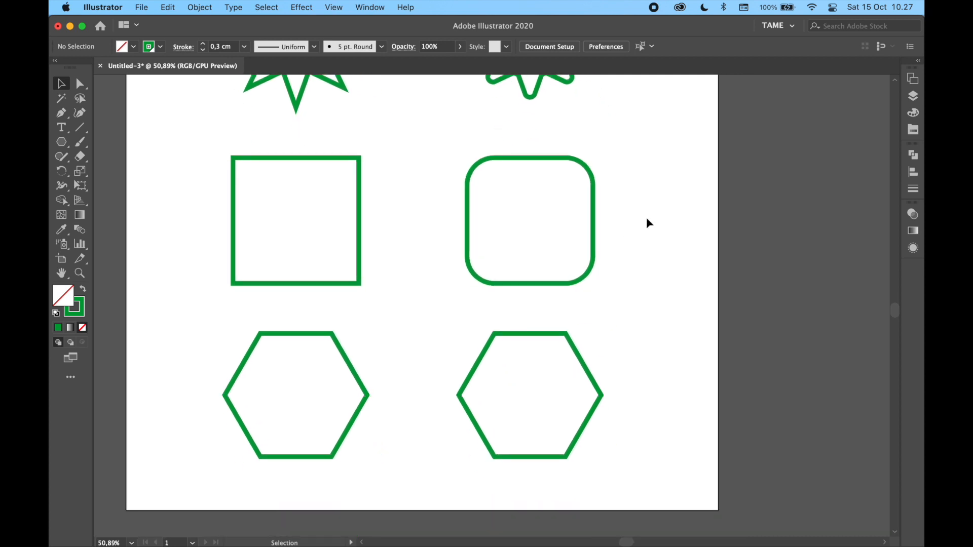
pyautogui.click(577, 353)
pyautogui.moveTo(560, 345)
pyautogui.mouseDown()
pyautogui.moveTo(534, 375)
pyautogui.moveTo(539, 383)
pyautogui.moveTo(569, 343)
pyautogui.moveTo(561, 353)
pyautogui.mouseUp()
pyautogui.click(653, 337)
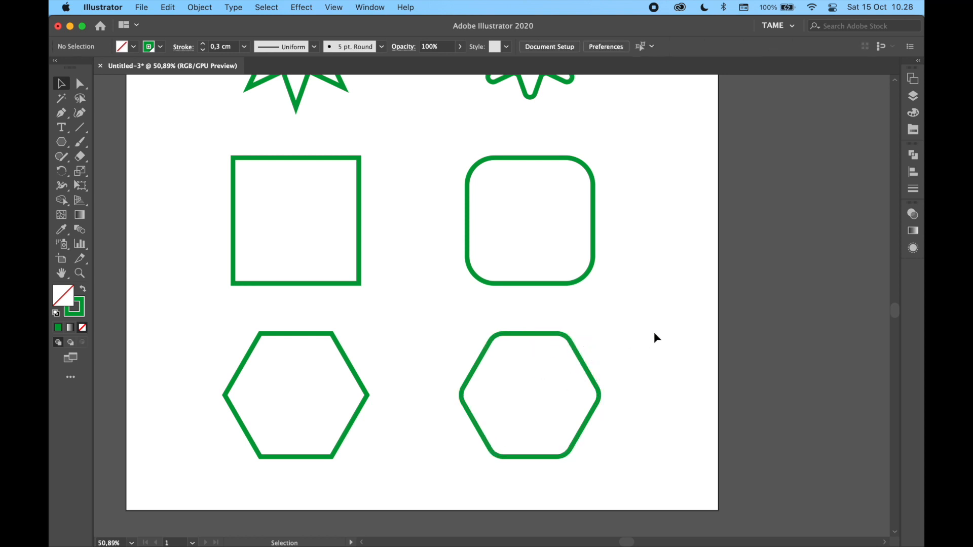
# Restore the sharp corners of the second-column hexagon and keep it selected.
pyautogui.click(573, 349)
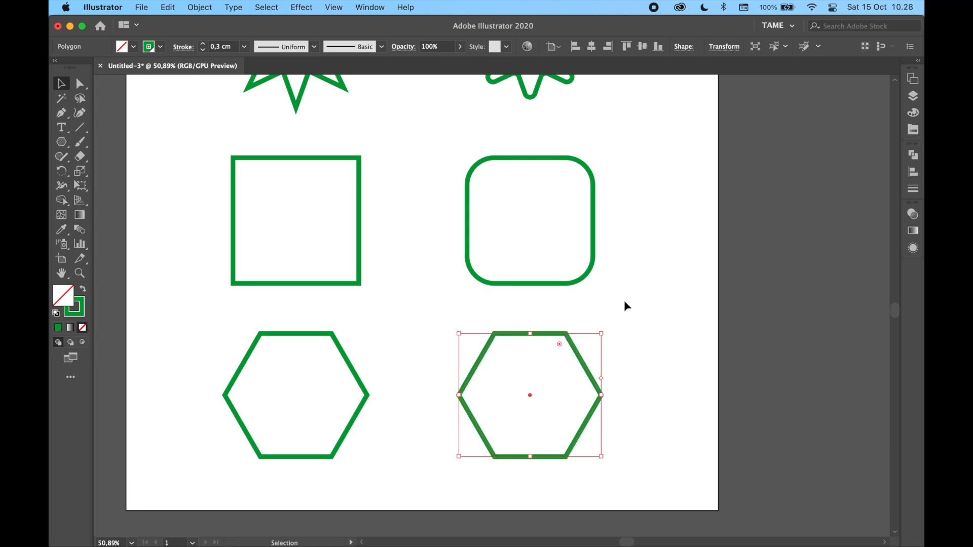
pyautogui.click(625, 304)
pyautogui.click(577, 349)
pyautogui.click(293, 7)
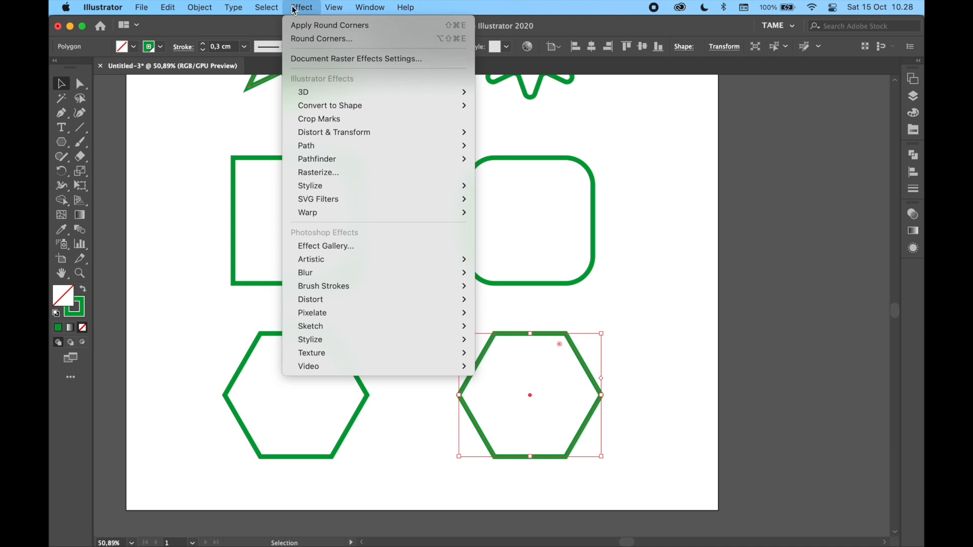
pyautogui.click(697, 325)
# Round the hexagon's corners to about 34 px with the live corner widget, and return them to sharp.
pyautogui.moveTo(559, 345)
pyautogui.mouseDown()
pyautogui.moveTo(553, 365)
pyautogui.moveTo(558, 354)
pyautogui.mouseUp()
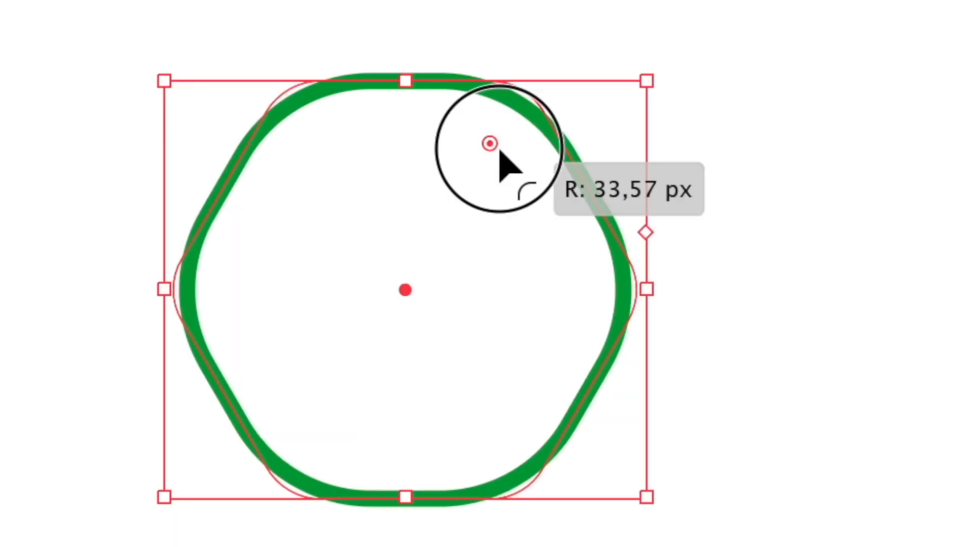
pyautogui.moveTo(500, 150)
pyautogui.mouseDown()
pyautogui.moveTo(513, 139)
pyautogui.moveTo(510, 150)
pyautogui.mouseUp()
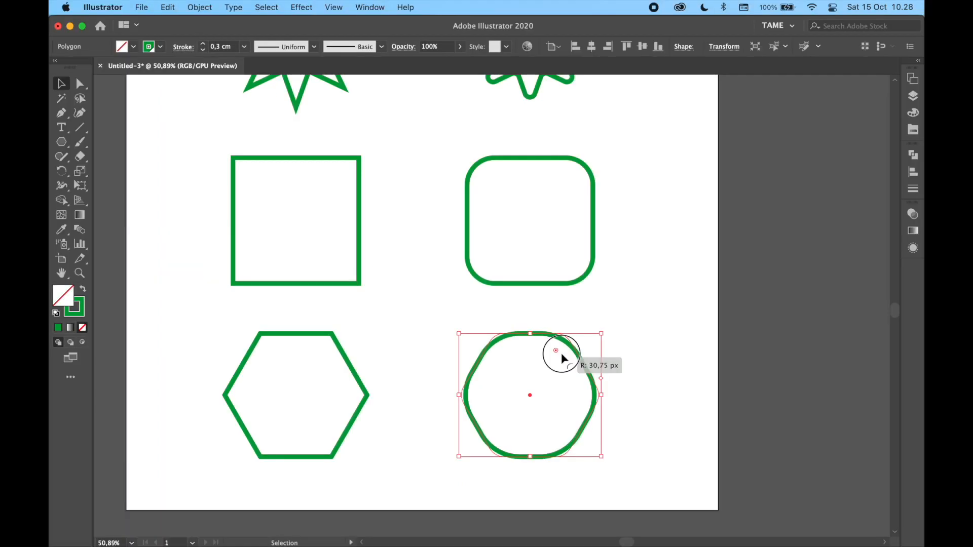
pyautogui.moveTo(561, 353); pyautogui.dragTo(632, 301)
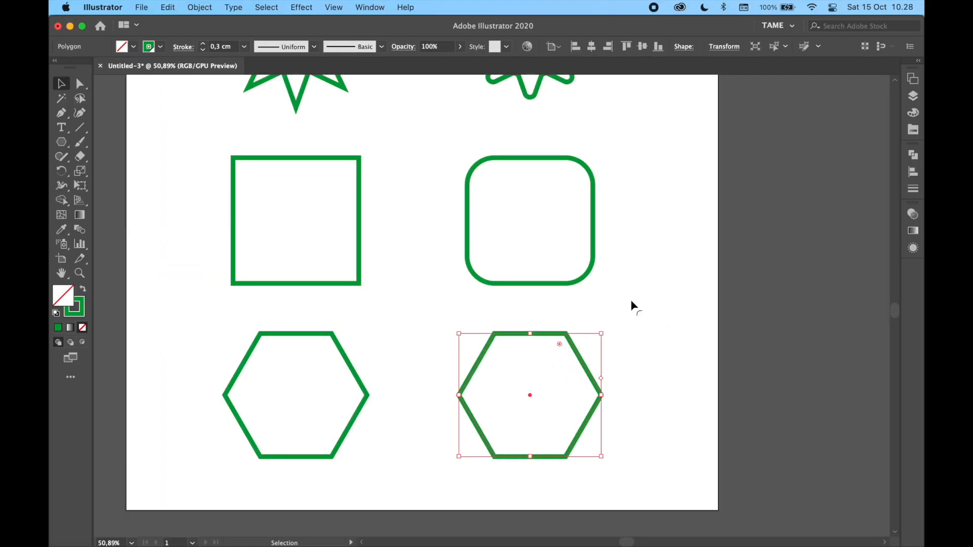
# Open the Round Corners effect for the second-column hexagon and turn on its preview.
pyautogui.click(309, 5)
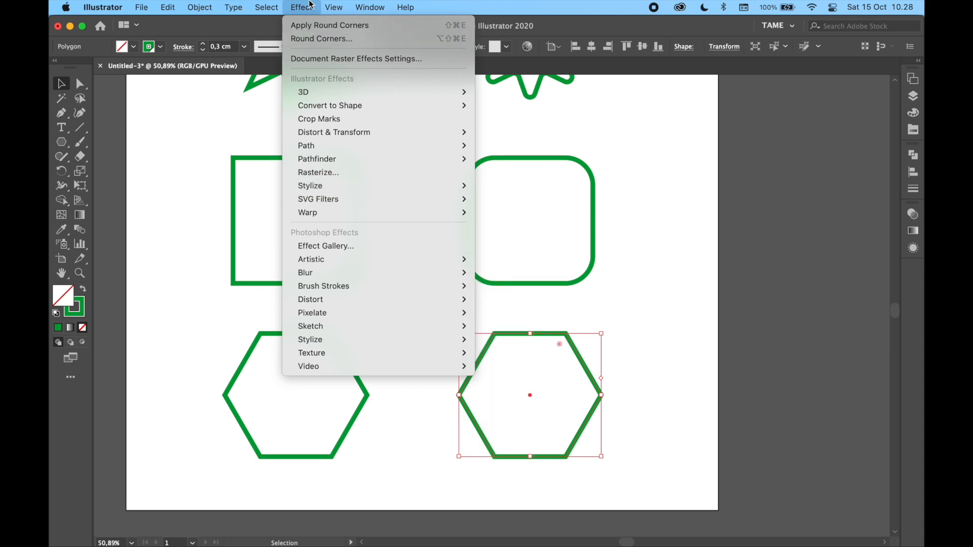
pyautogui.moveTo(361, 185)
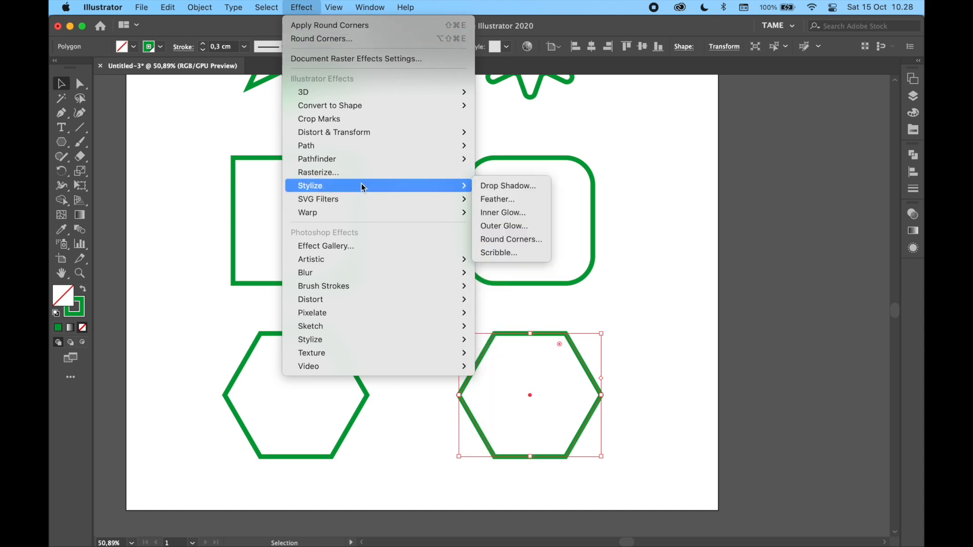
pyautogui.click(500, 239)
pyautogui.moveTo(669, 162); pyautogui.dragTo(698, 216)
pyautogui.click(685, 260)
# Set the hexagon's Round Corners radius to 10 px, apply the effect and deselect the shape.
pyautogui.doubleClick(705, 234)
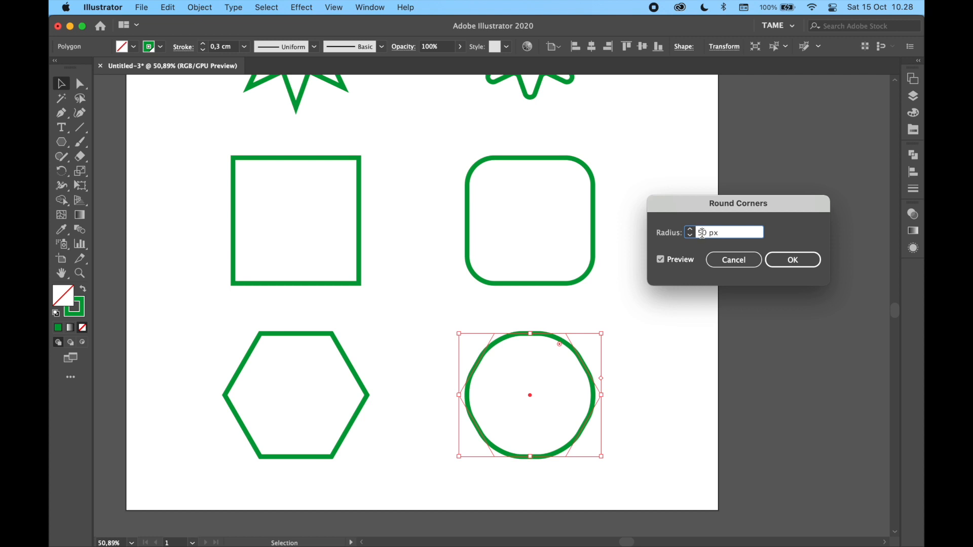
pyautogui.write('1')
pyautogui.click(688, 261)
pyautogui.click(690, 264)
pyautogui.click(792, 260)
pyautogui.click(684, 324)
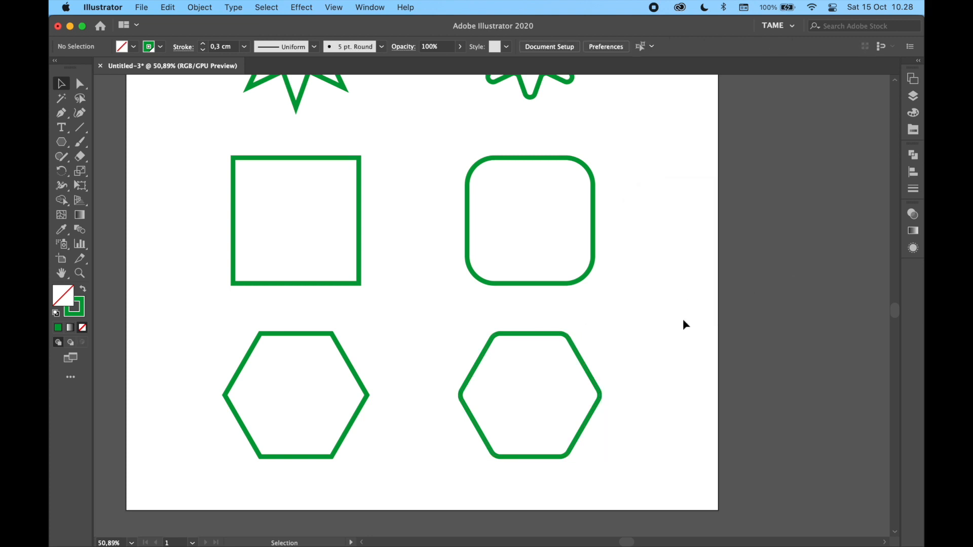
# Hide Layer 2 with the outlined shapes and show Layer 3.
pyautogui.press('super+0')
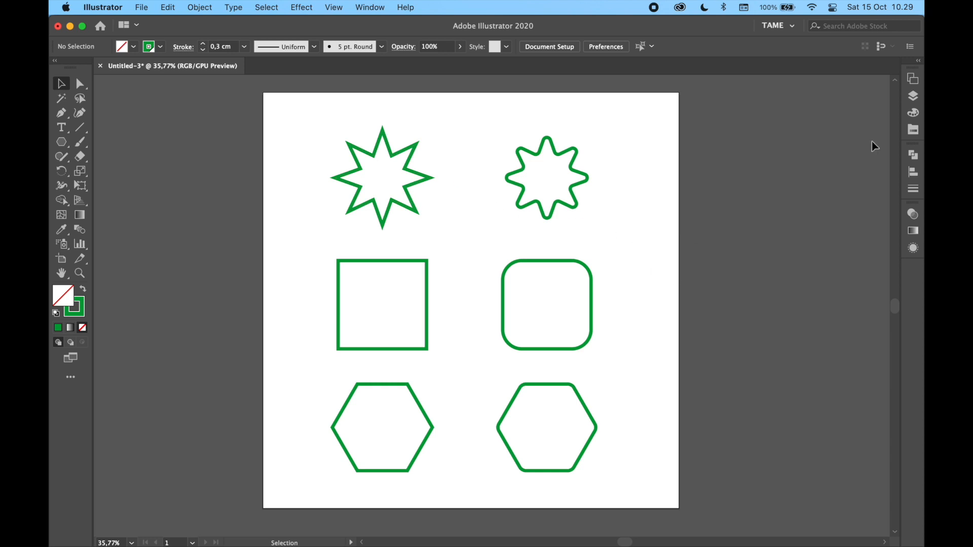
pyautogui.click(912, 96)
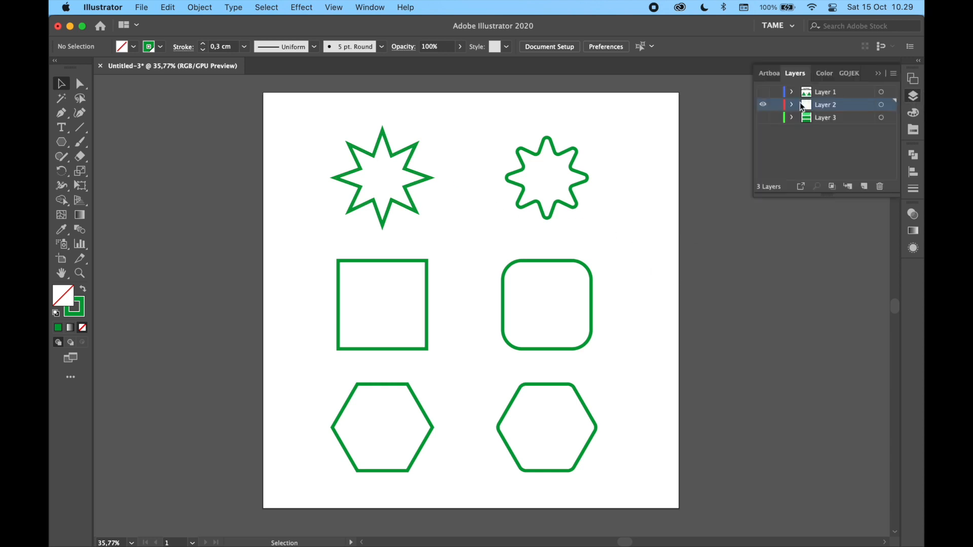
pyautogui.click(763, 105)
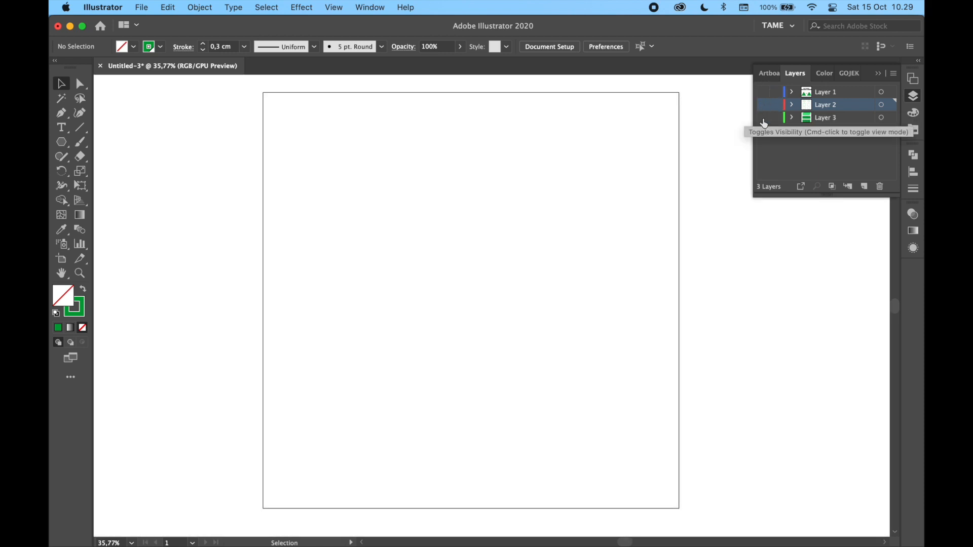
pyautogui.click(763, 117)
pyautogui.click(563, 163)
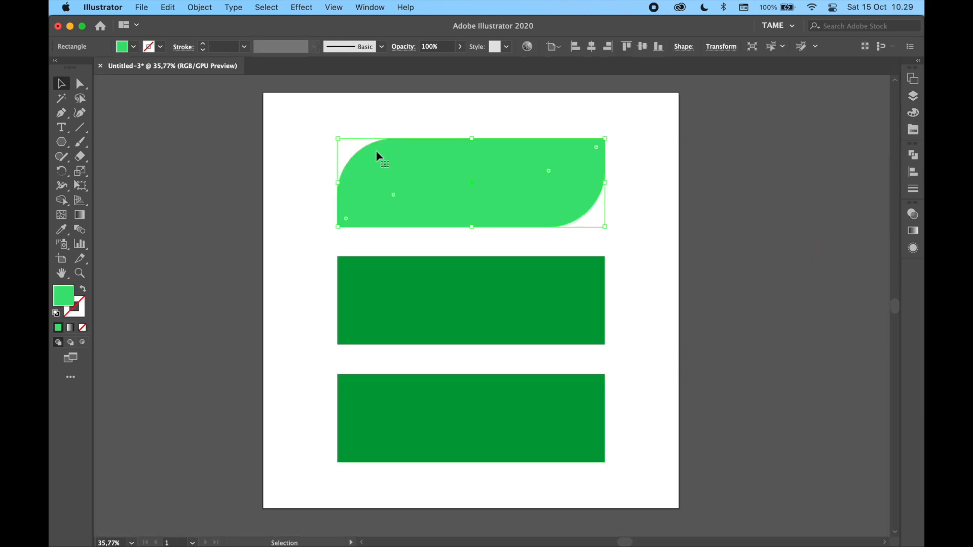
pyautogui.click(663, 181)
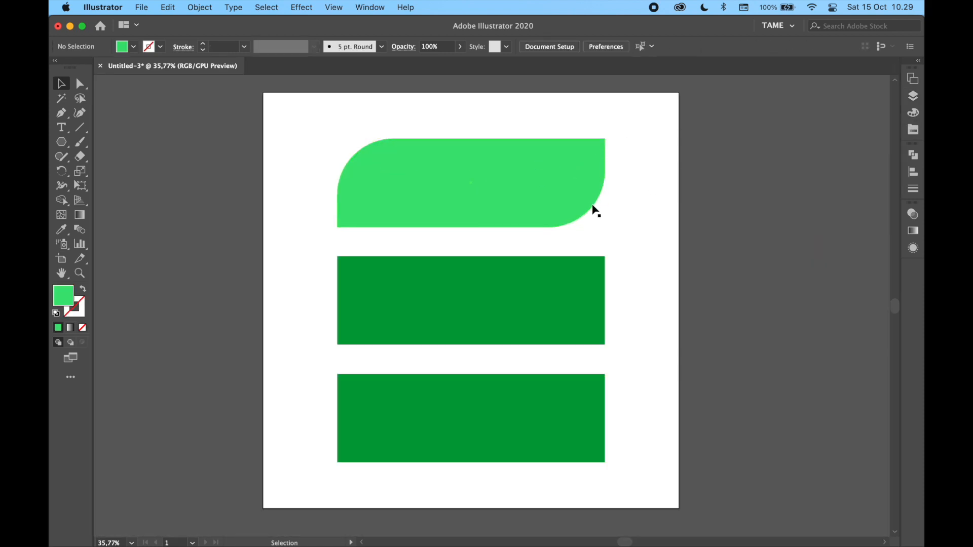
pyautogui.click(627, 190)
pyautogui.click(573, 188)
# Open the Round Corners effect for the middle green rectangle and turn on its preview.
pyautogui.click(567, 301)
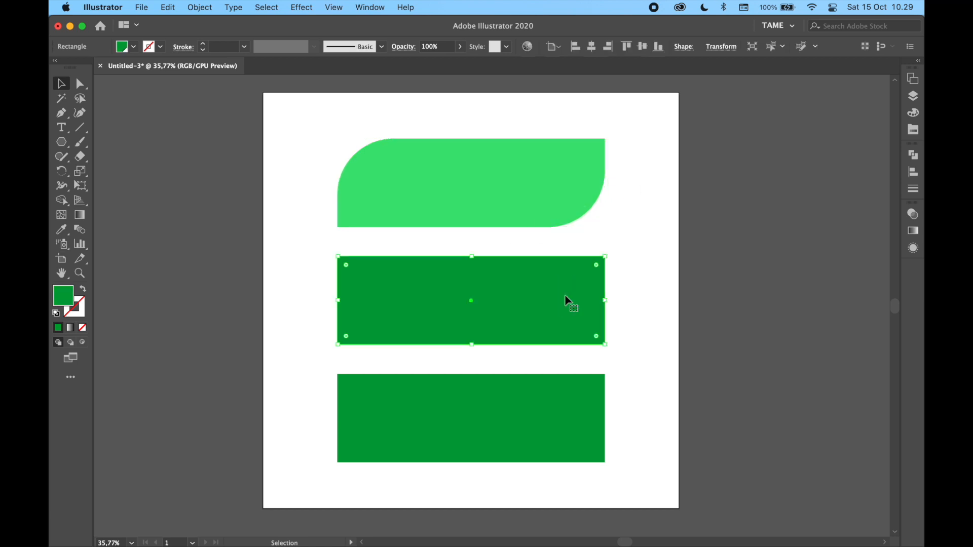
pyautogui.keyDown('shift'); pyautogui.click(562, 299); pyautogui.keyUp('shift')
pyautogui.click(561, 298)
pyautogui.click(299, 8)
pyautogui.moveTo(390, 186)
pyautogui.click(512, 241)
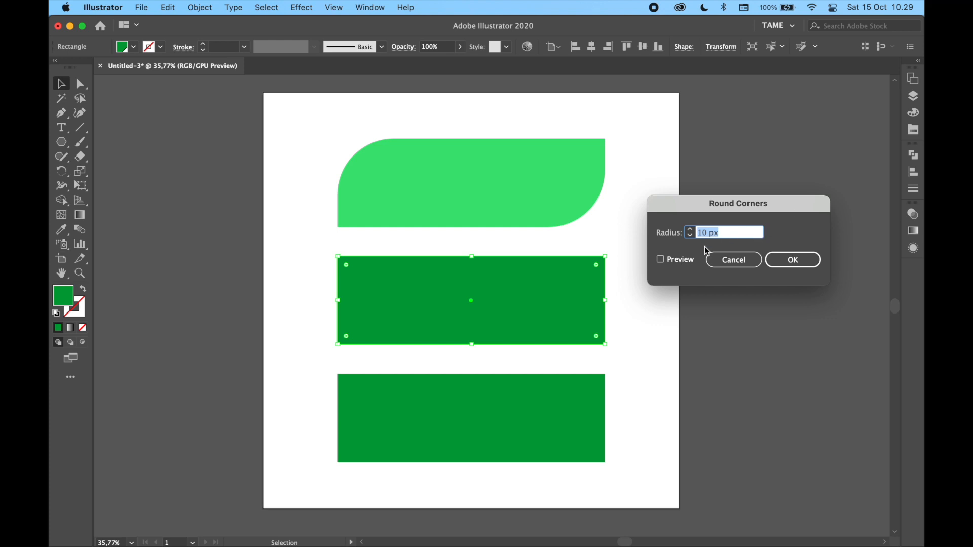
pyautogui.click(662, 259)
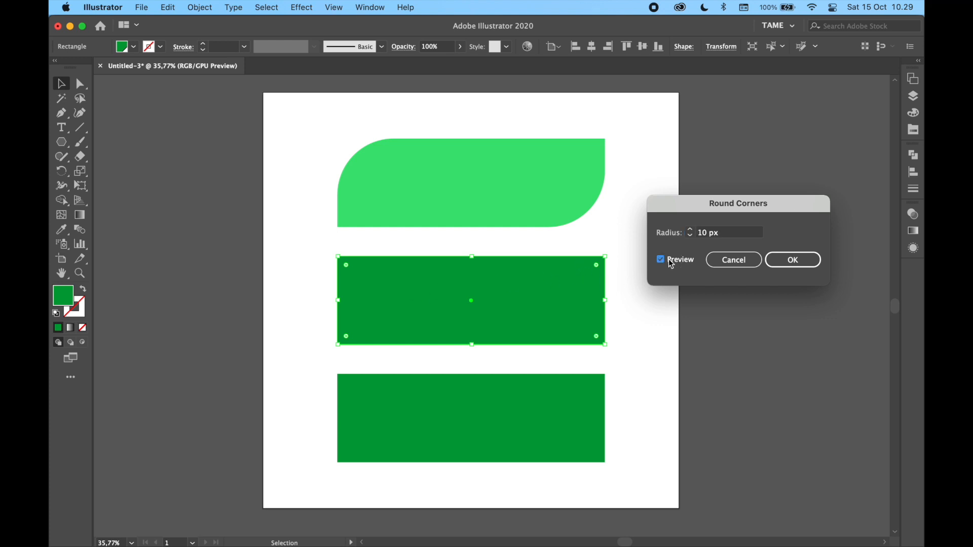
# Set the middle rectangle's Round Corners radius to 32 px, apply the effect and deselect it.
pyautogui.click(692, 233)
pyautogui.click(692, 230)
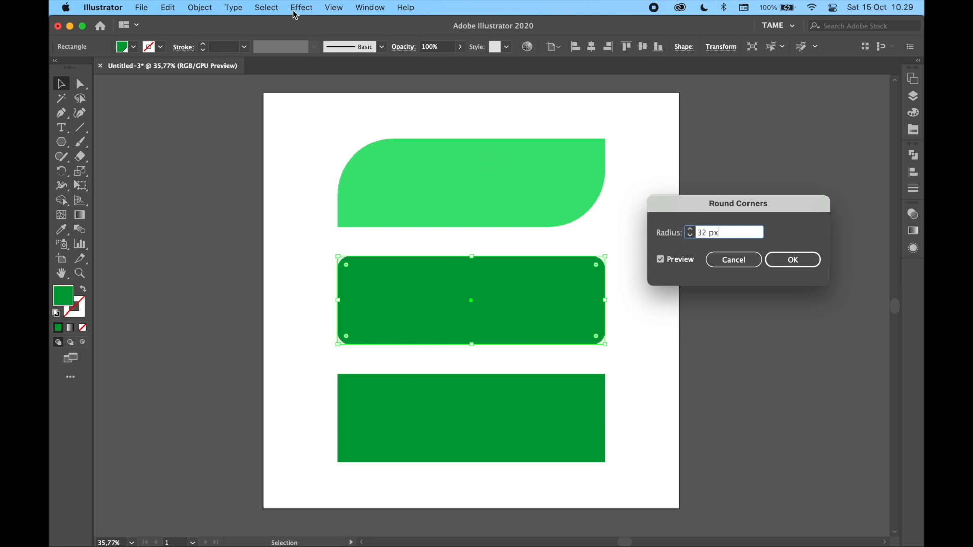
pyautogui.click(783, 261)
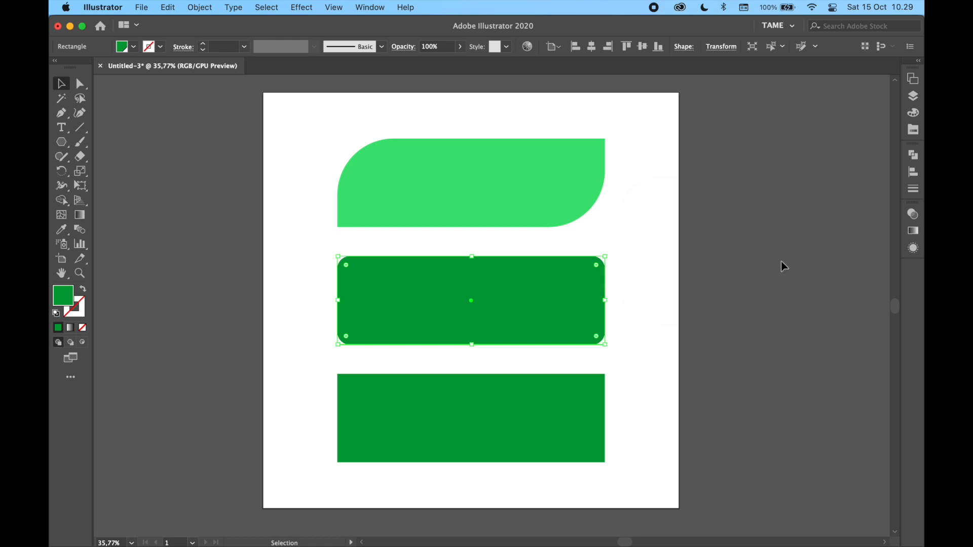
pyautogui.click(651, 293)
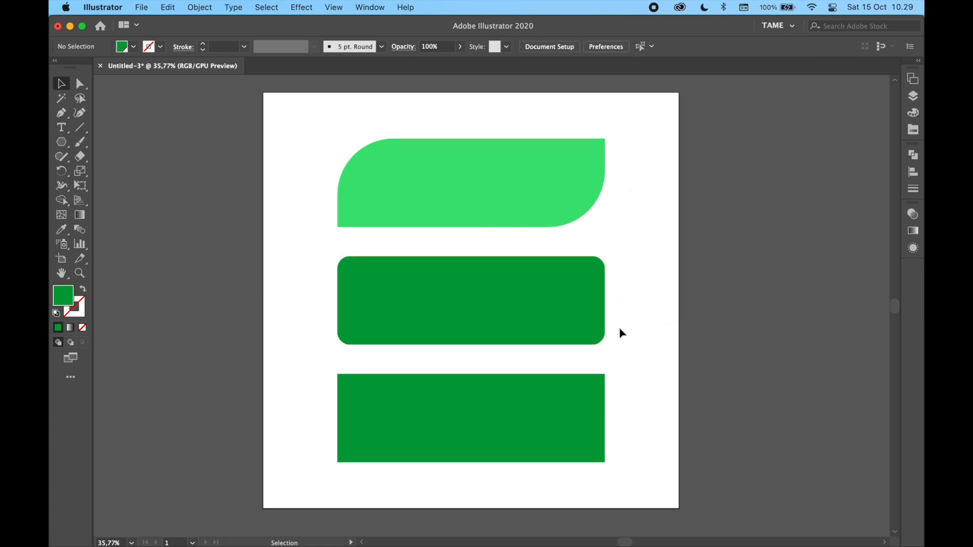
# Round all four corners of the lowest rectangle moderately with its live corner widgets, and return them to sharp.
pyautogui.scroll(5, 580, 408)
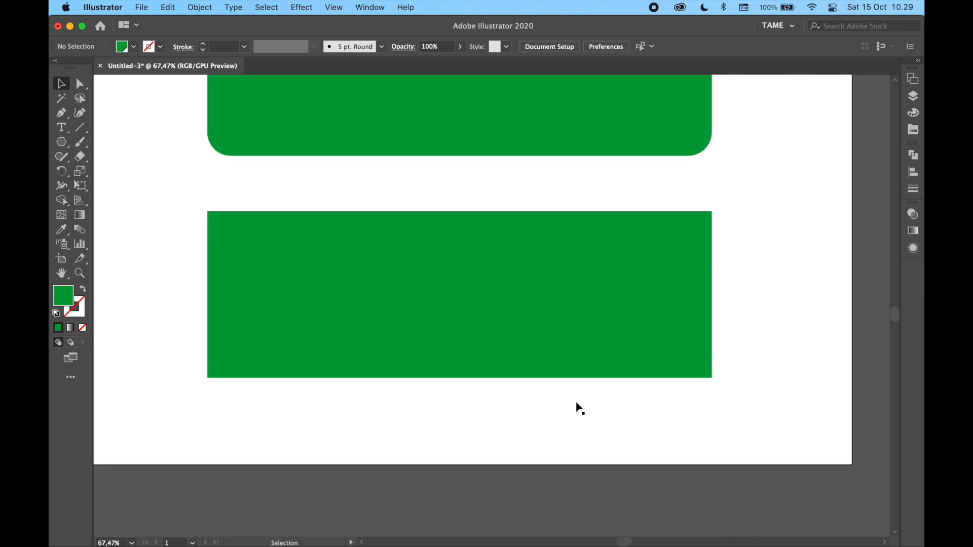
pyautogui.click(590, 303)
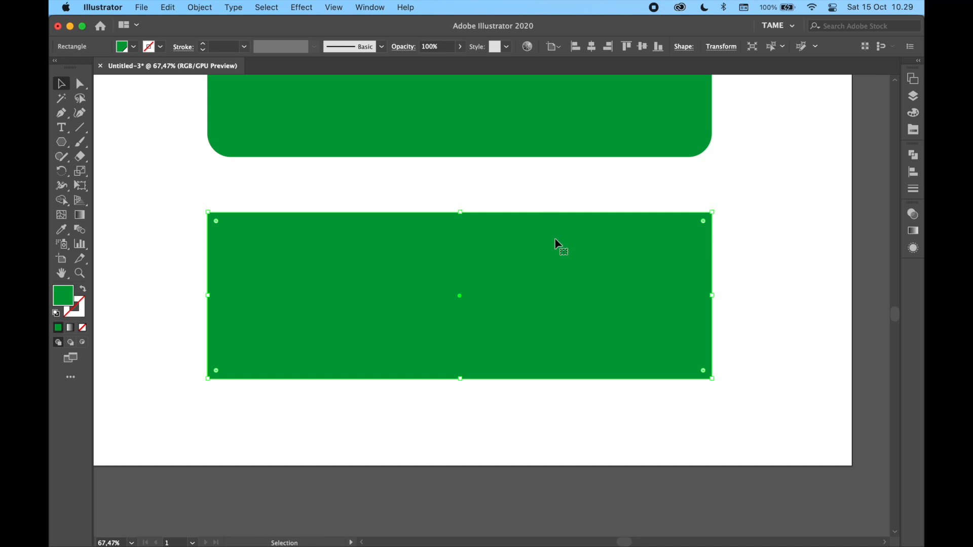
pyautogui.moveTo(703, 221); pyautogui.dragTo(688, 249)
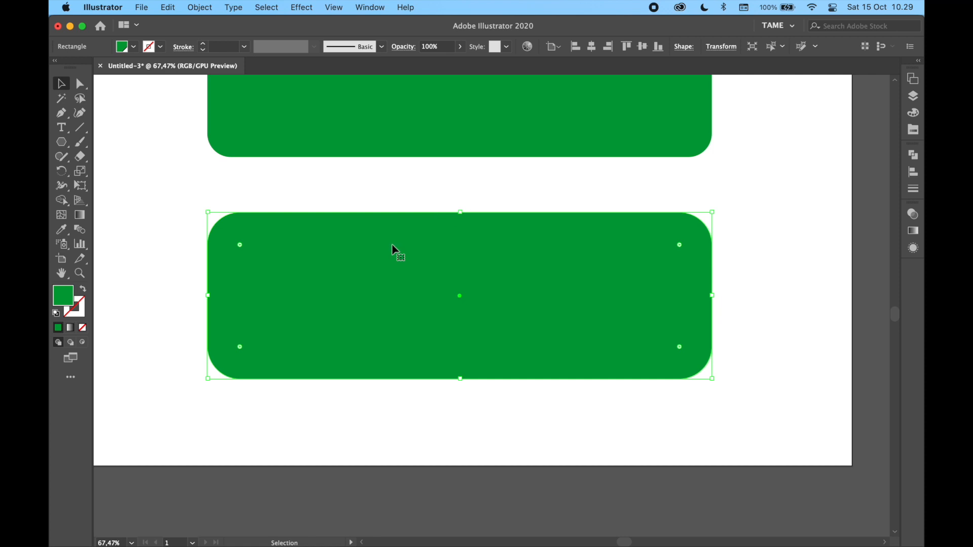
pyautogui.moveTo(680, 245); pyautogui.dragTo(721, 218)
pyautogui.click(719, 221)
pyautogui.click(714, 223)
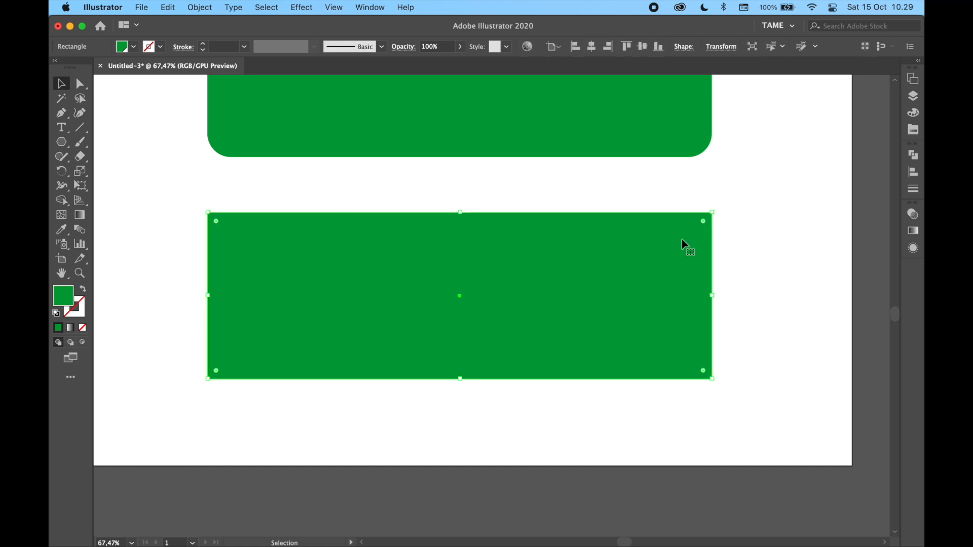
# Round the lowest rectangle's corners to the maximum with its live corner widgets, and undo the rounding.
pyautogui.click(705, 222)
pyautogui.moveTo(705, 225); pyautogui.dragTo(582, 317)
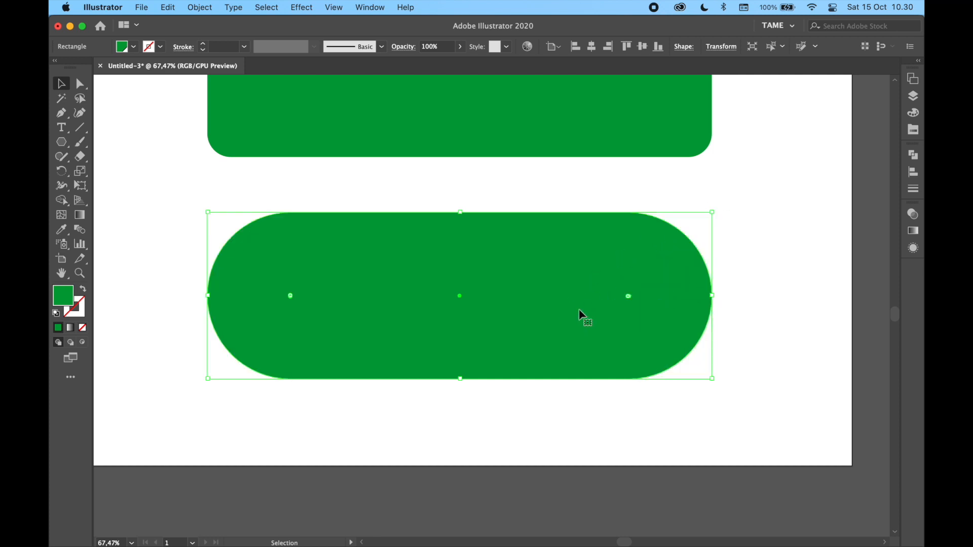
pyautogui.press('super+z')
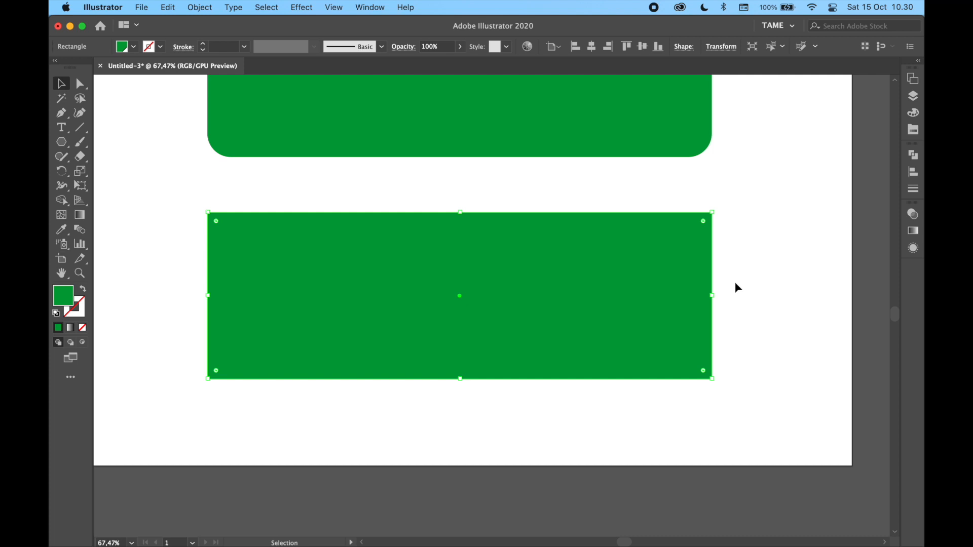
# Round the lowest rectangle's upper-right and lower-left corners one at a time with their live corner widgets, return them to sharp and deselect.
pyautogui.click(703, 221)
pyautogui.moveTo(702, 222); pyautogui.dragTo(648, 276)
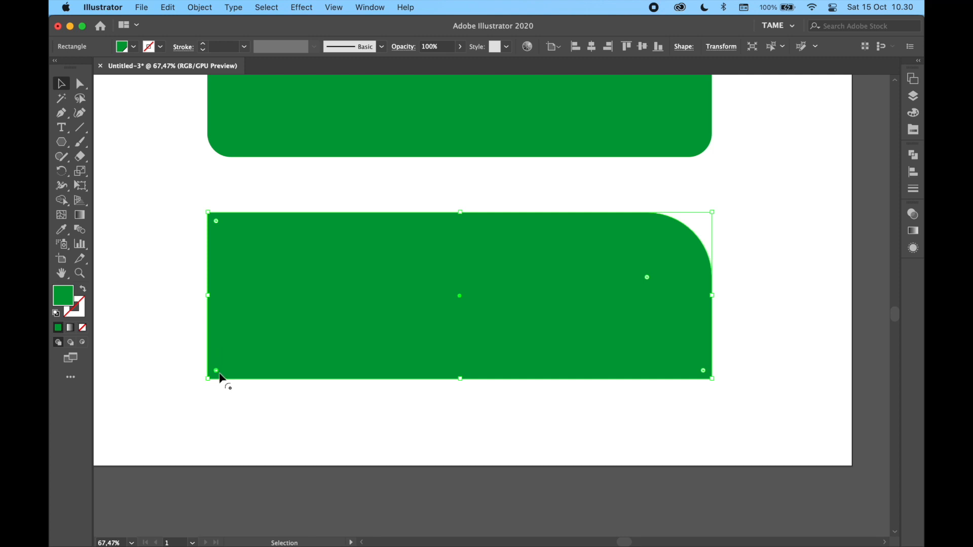
pyautogui.moveTo(216, 371); pyautogui.dragTo(298, 280)
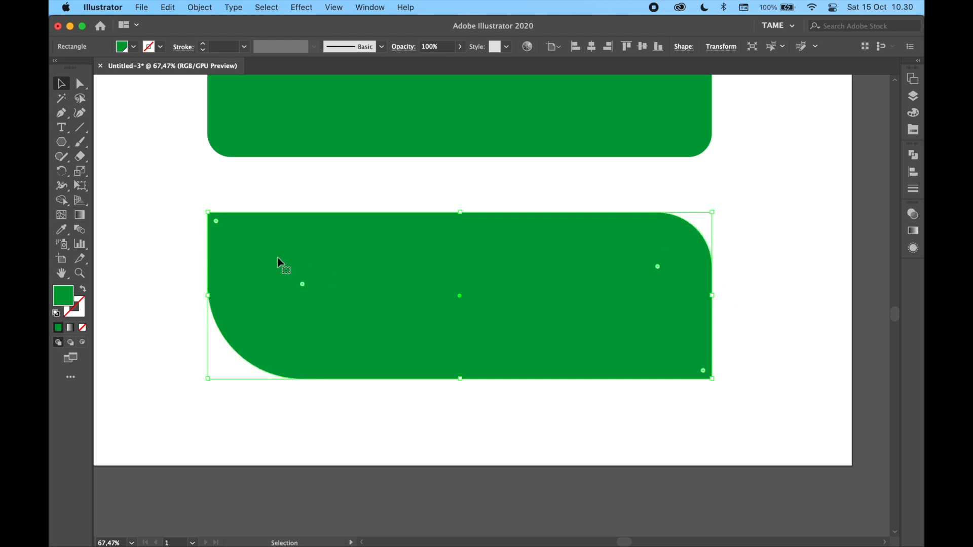
pyautogui.moveTo(303, 284); pyautogui.dragTo(211, 374)
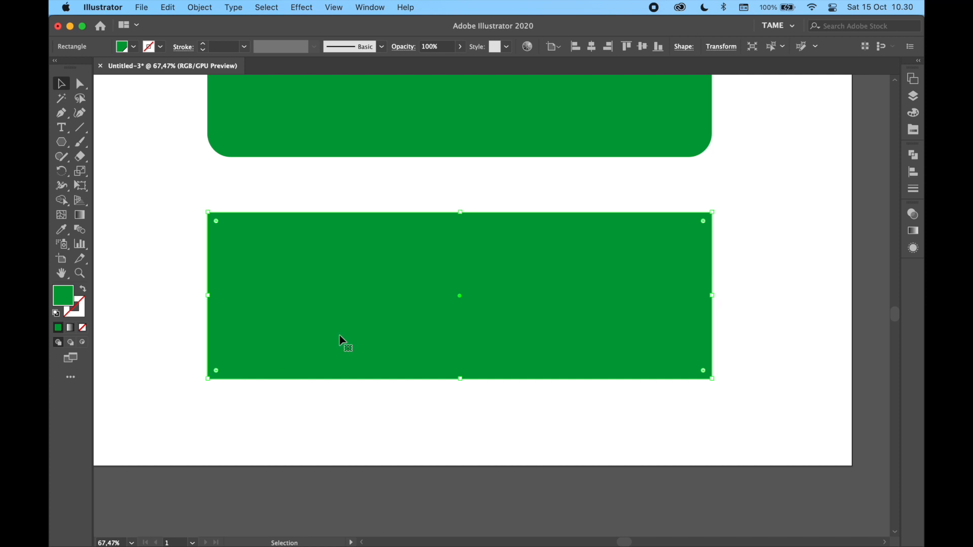
pyautogui.click(771, 252)
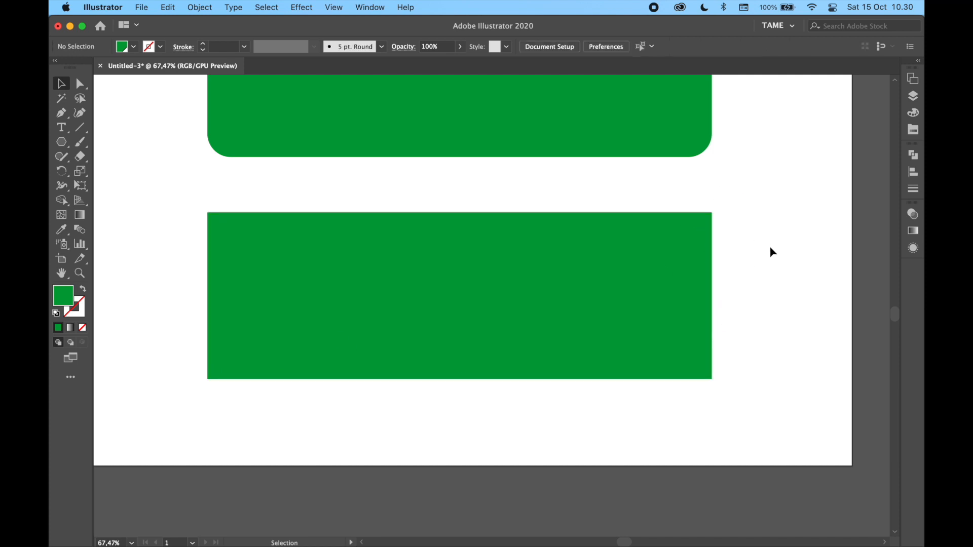
# Select the lowest rectangle's upper-right and lower-left corner widgets together, round both corners to the maximum and deselect the shape.
pyautogui.click(695, 230)
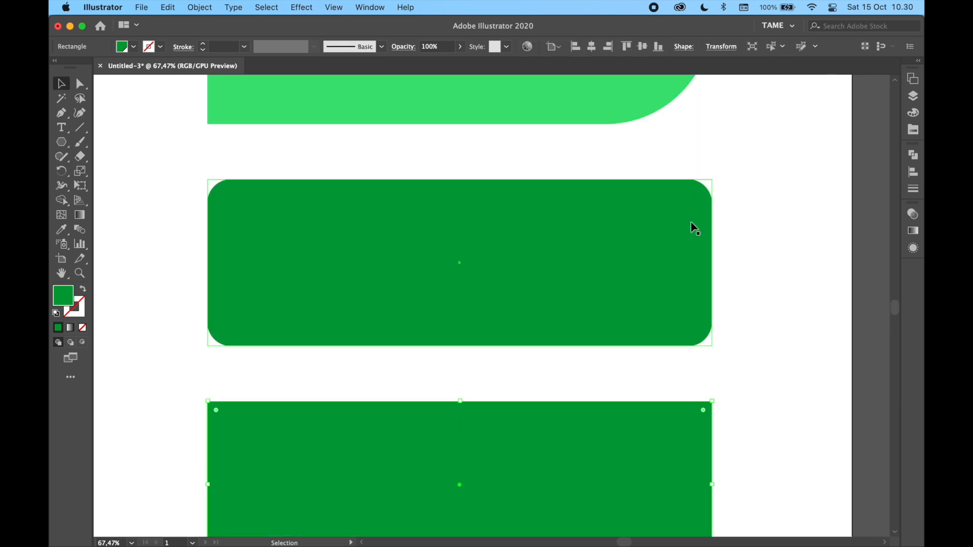
pyautogui.scroll(5, 691, 222)
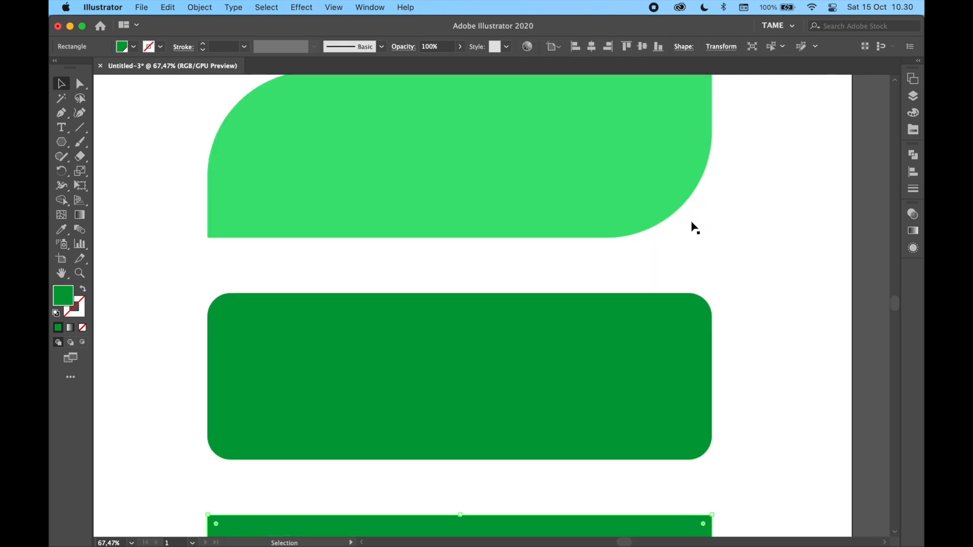
pyautogui.scroll(-8, 661, 292)
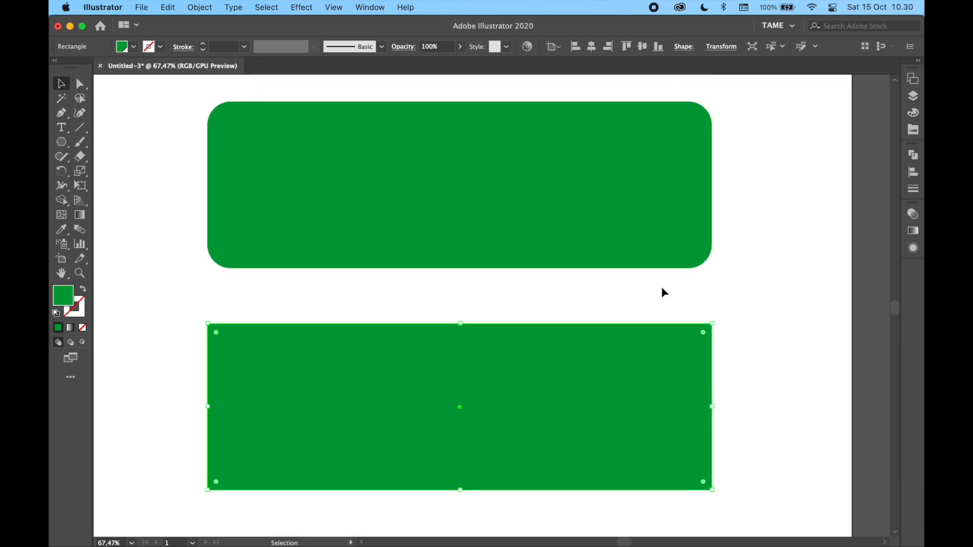
pyautogui.scroll(-1, 707, 313)
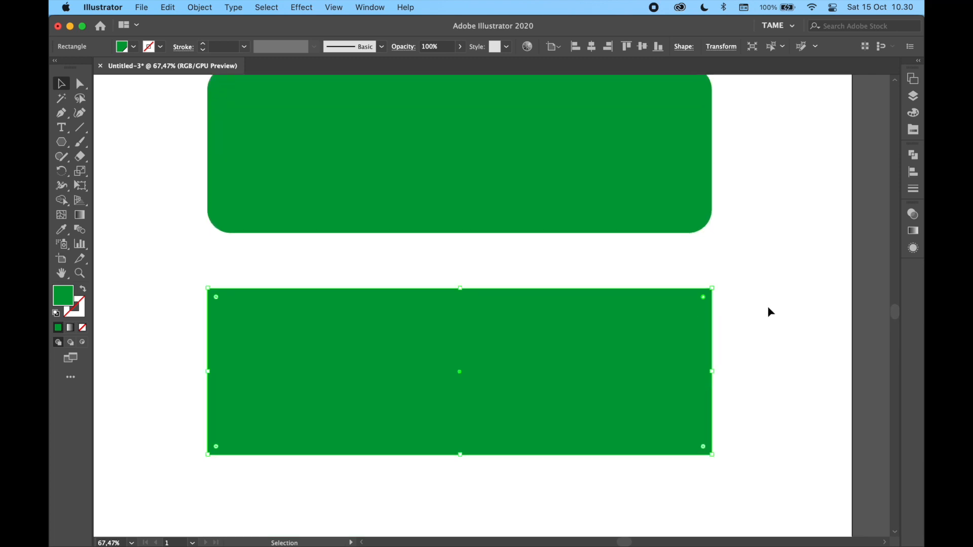
pyautogui.press('shift')
pyautogui.click(217, 450)
pyautogui.moveTo(699, 296); pyautogui.dragTo(428, 458)
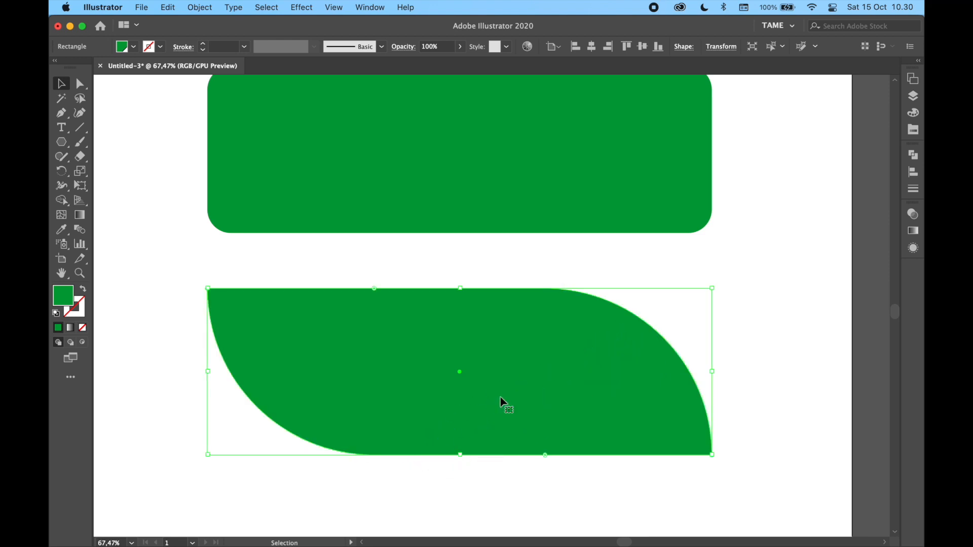
pyautogui.click(398, 265)
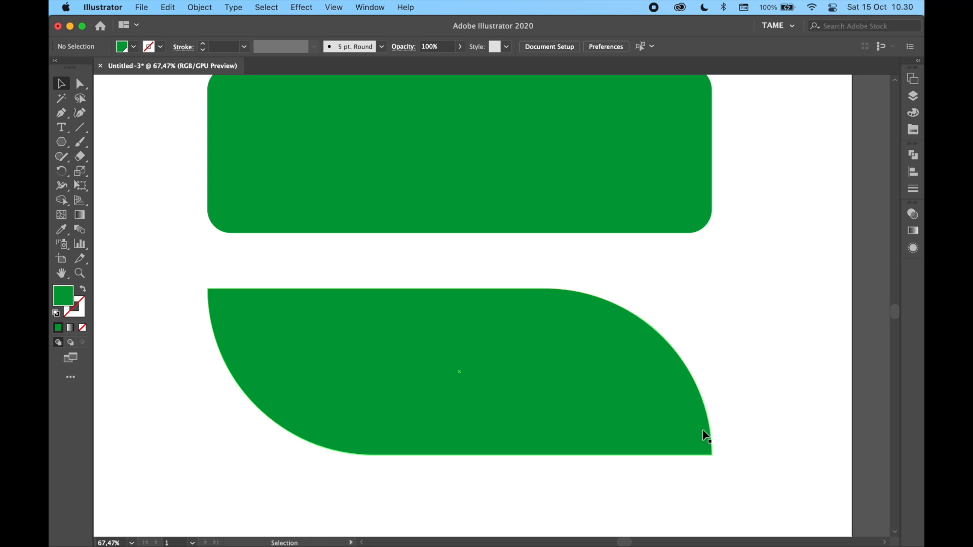
pyautogui.click(509, 378)
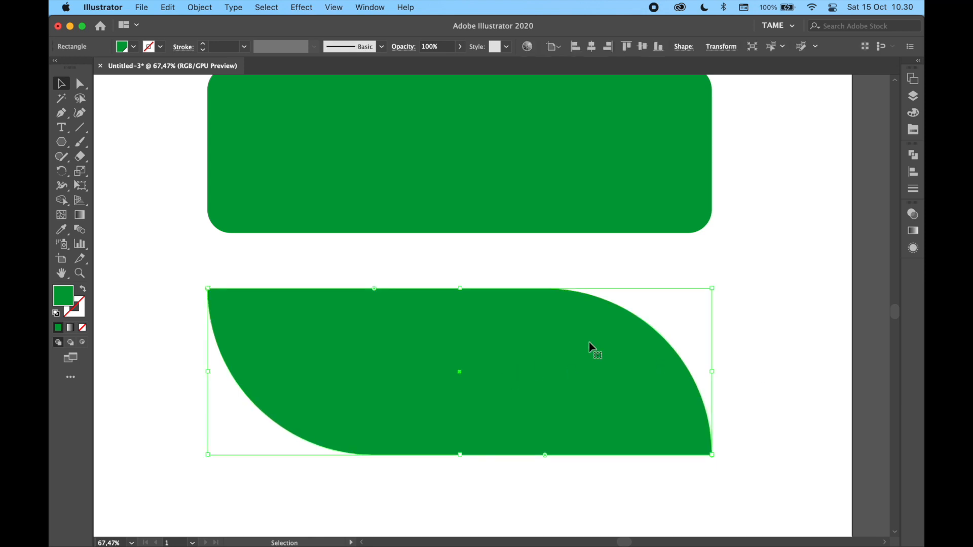
pyautogui.click(748, 333)
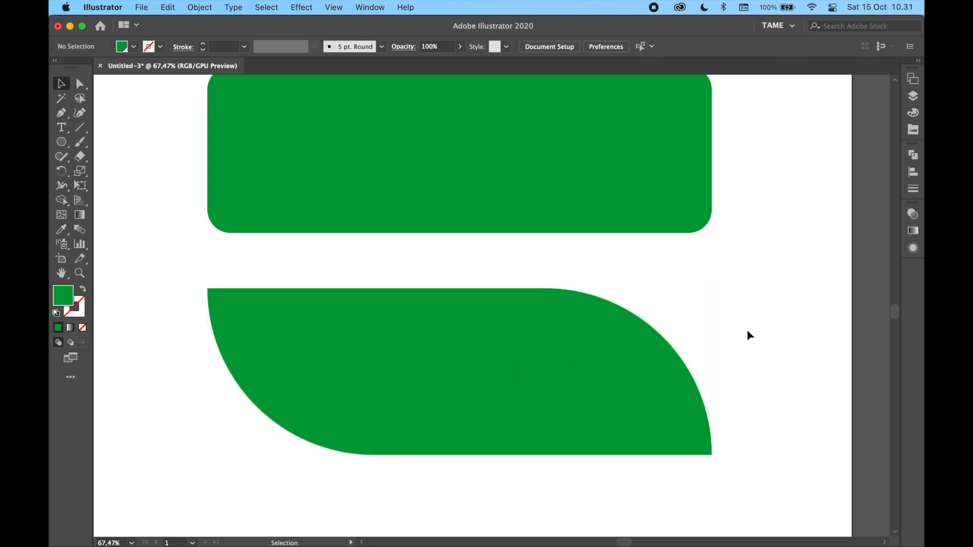
pyautogui.scroll(-3, 691, 304)
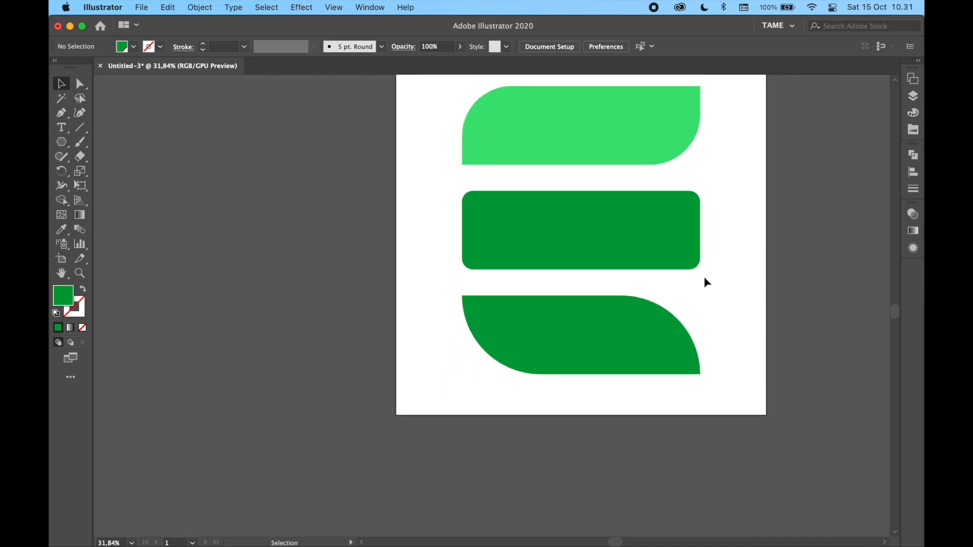
pyautogui.press('space')
pyautogui.moveTo(703, 278); pyautogui.dragTo(589, 334)
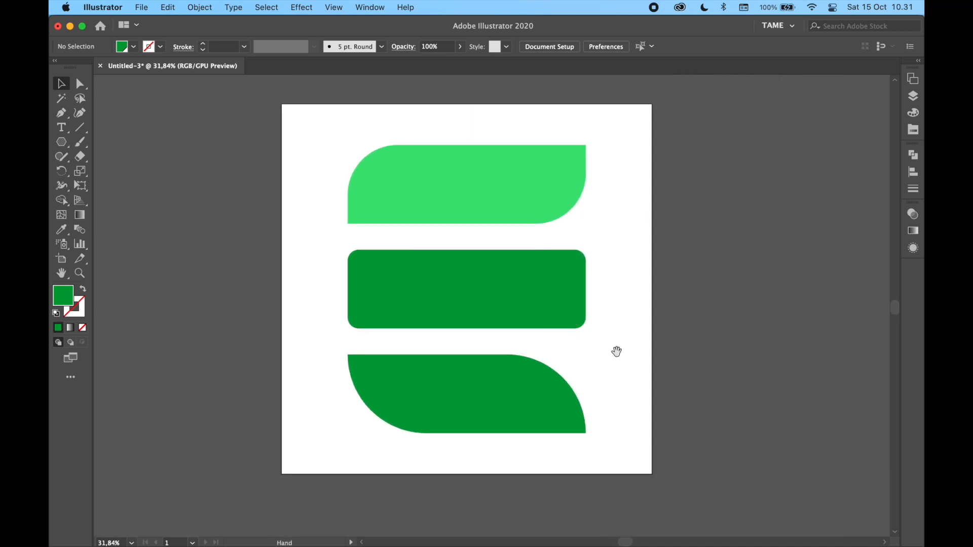